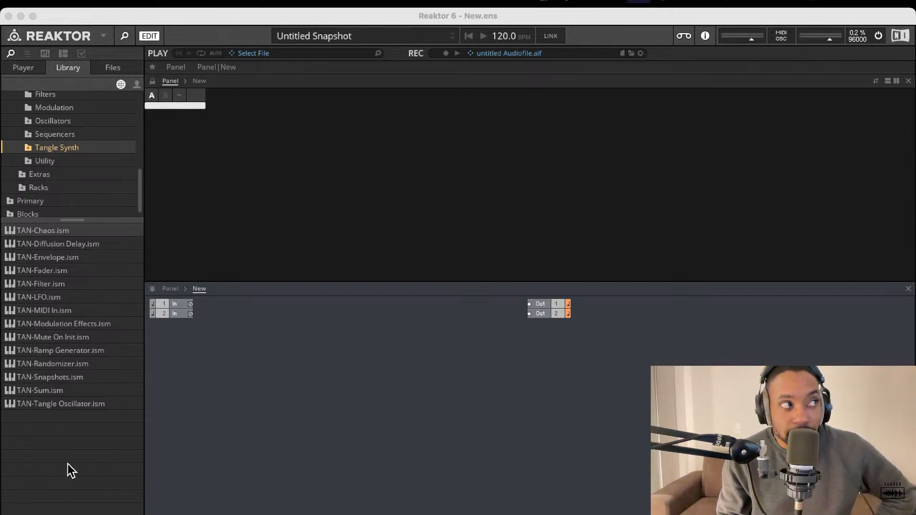
Examine the Effects, Filters, Modulation and Oscillators block folders in the Library, including Nano Oscillators
scroll(50, 128, up, 2)
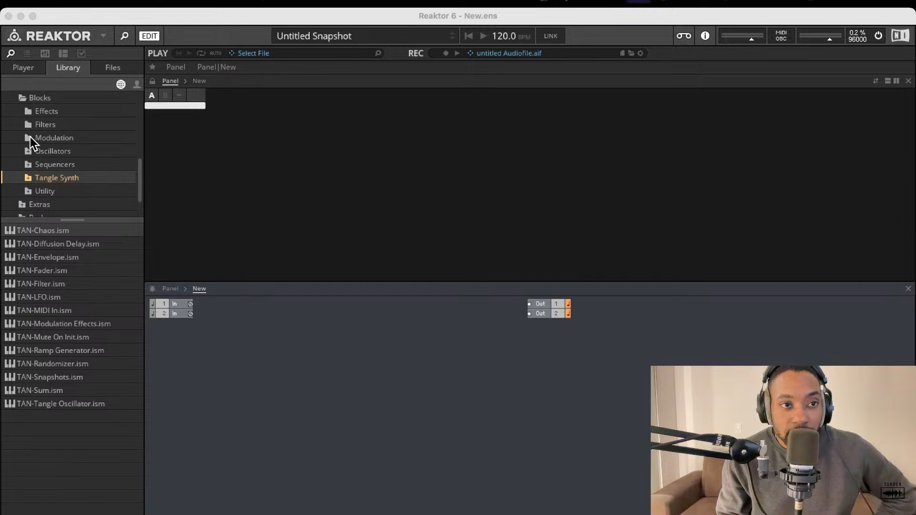
click(31, 151)
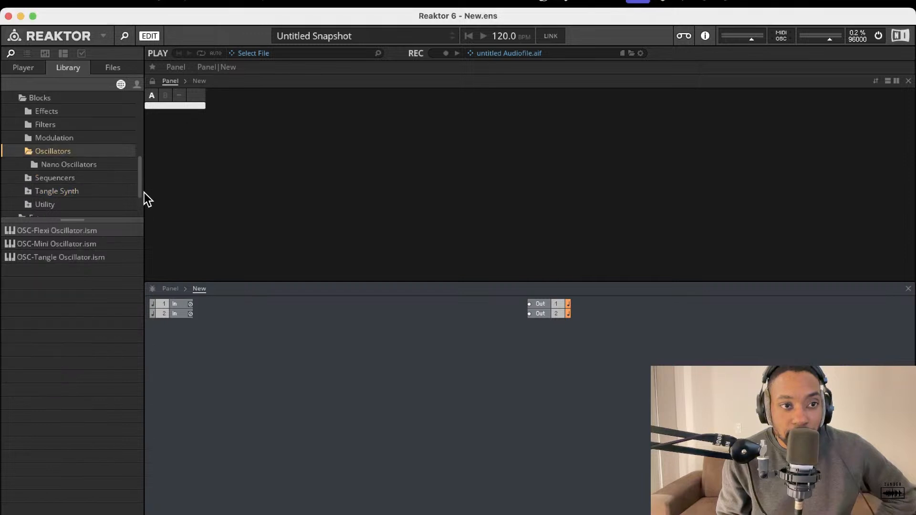
click(31, 114)
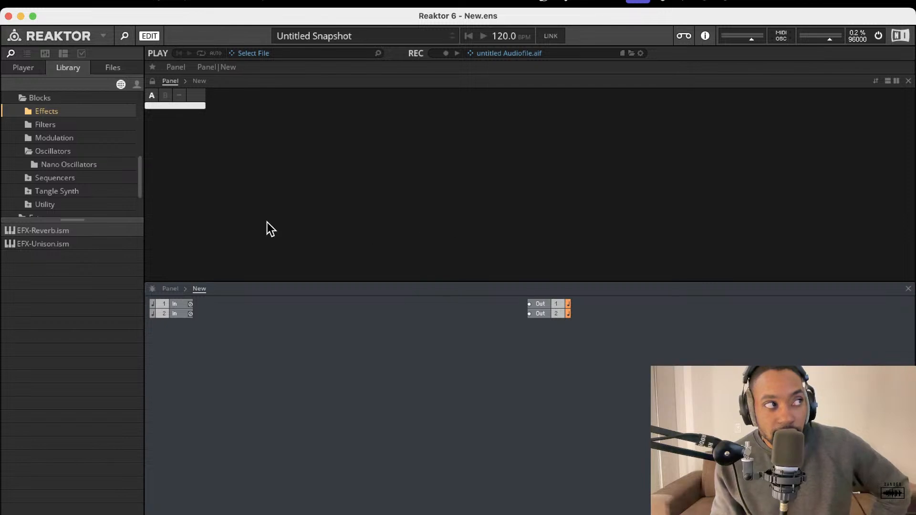
click(35, 123)
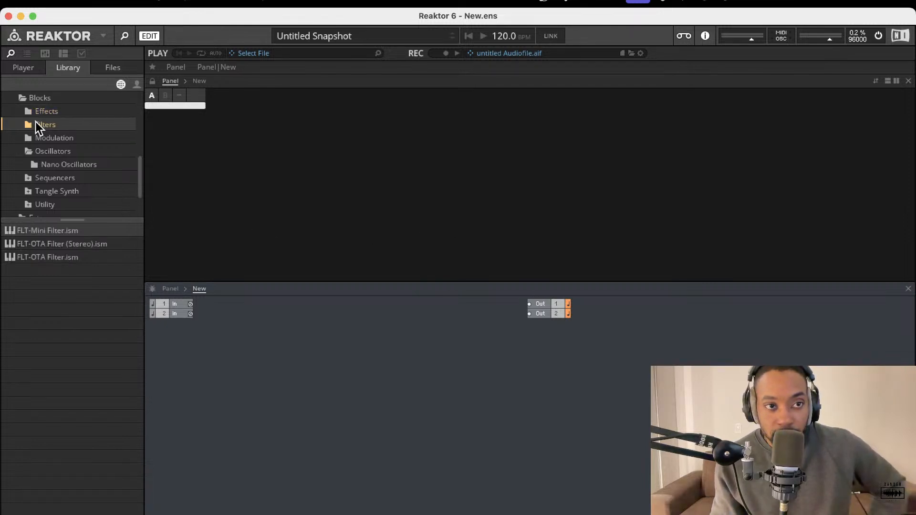
click(35, 135)
click(28, 151)
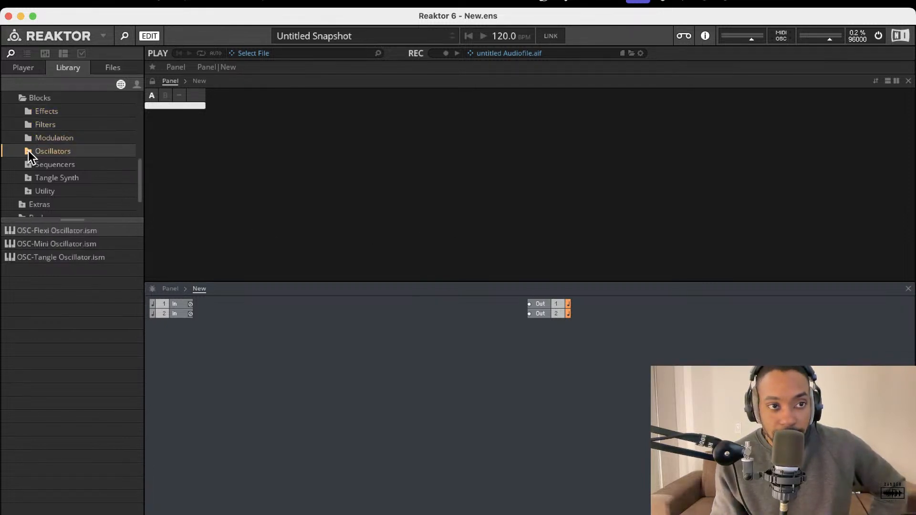
click(31, 156)
click(33, 156)
click(33, 152)
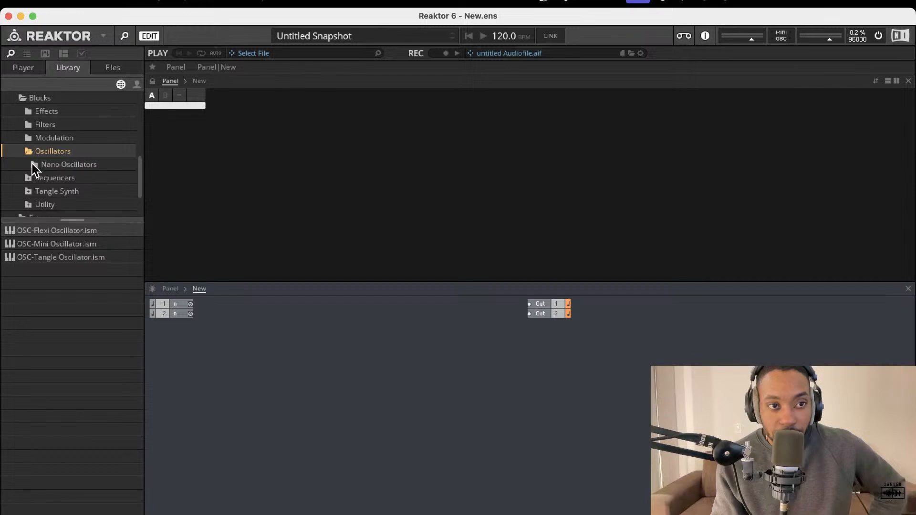
click(33, 163)
click(30, 114)
click(31, 124)
click(32, 138)
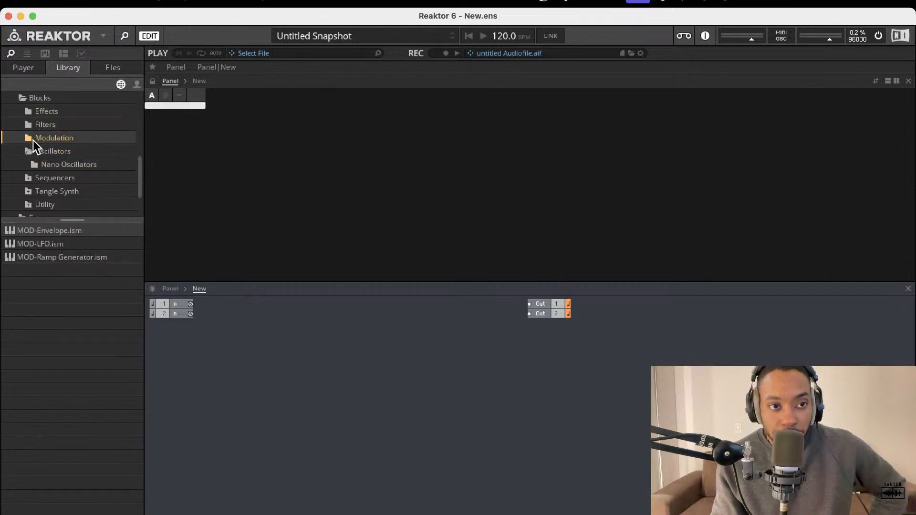
scroll(33, 123, up, 5)
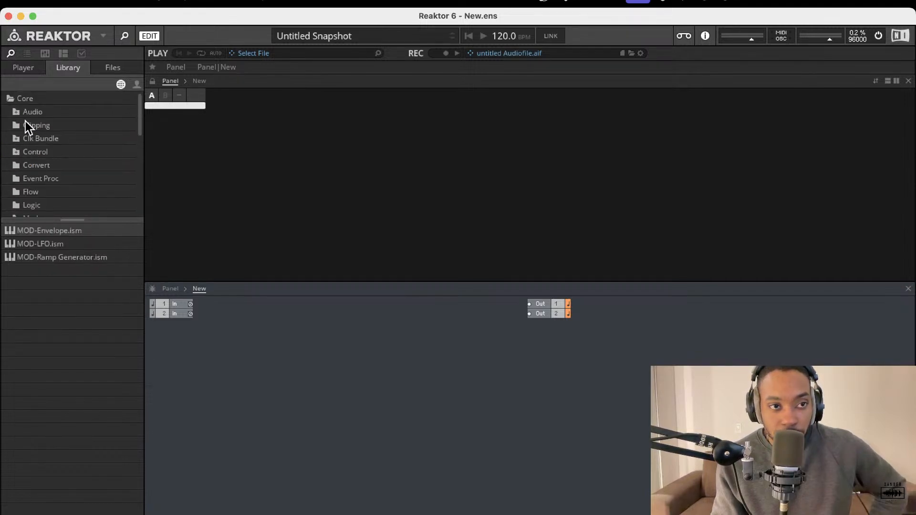
Add the Util Note In and Util Clock blocks from the Player's Blocks Base to the structure, with the clock below Note In
click(24, 72)
scroll(36, 133, up, 4)
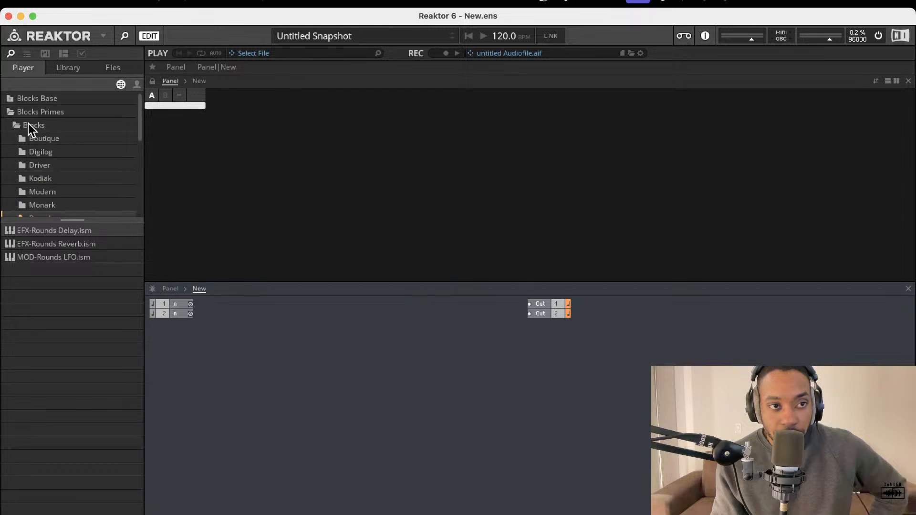
click(10, 99)
click(19, 116)
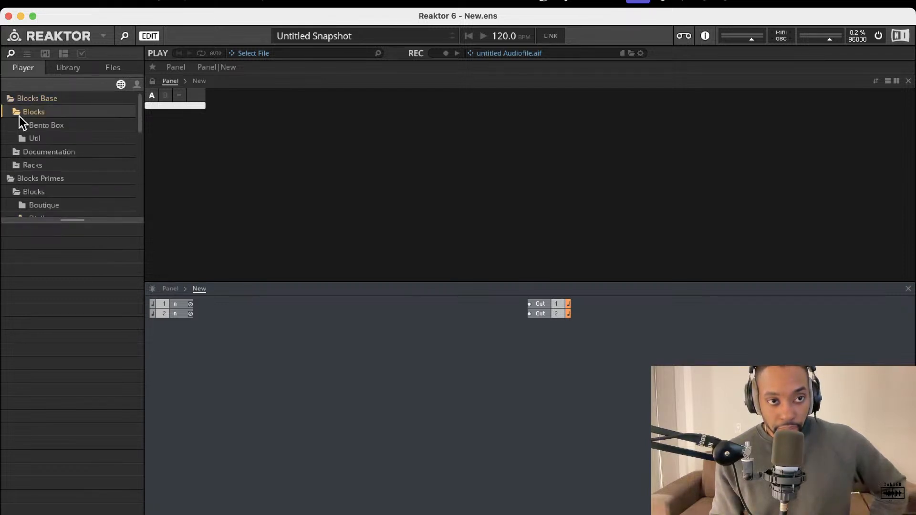
click(29, 135)
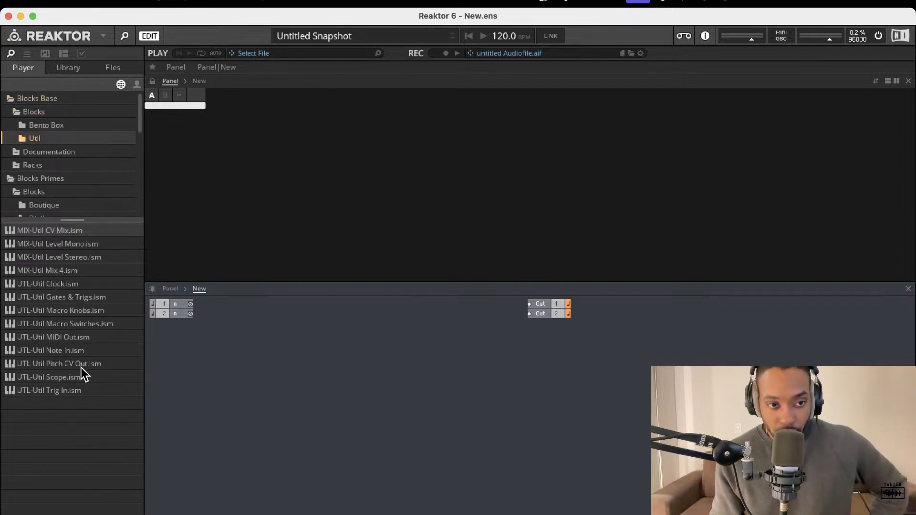
drag(85, 351, 250, 362)
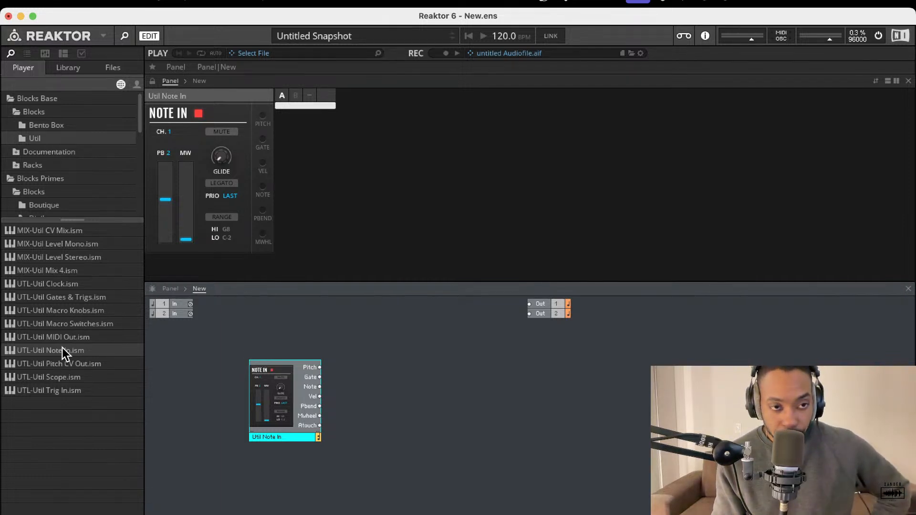
drag(64, 286, 265, 514)
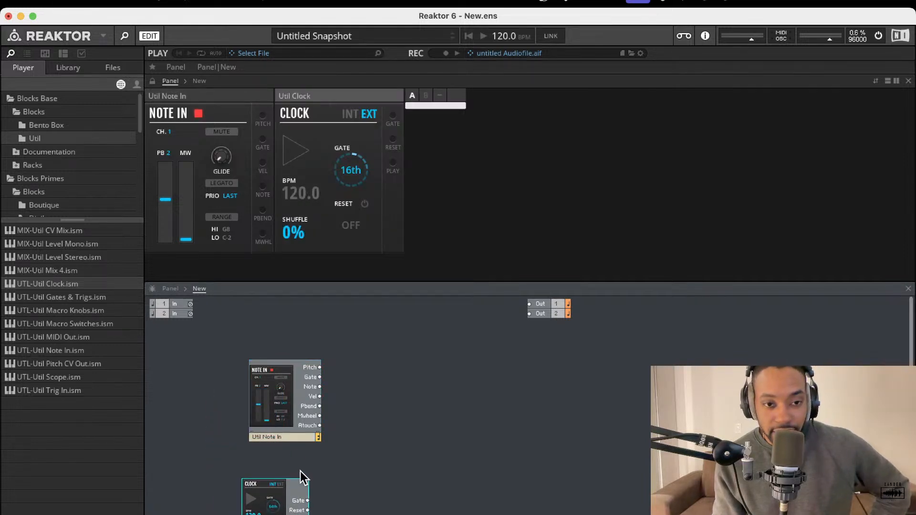
drag(273, 492, 282, 468)
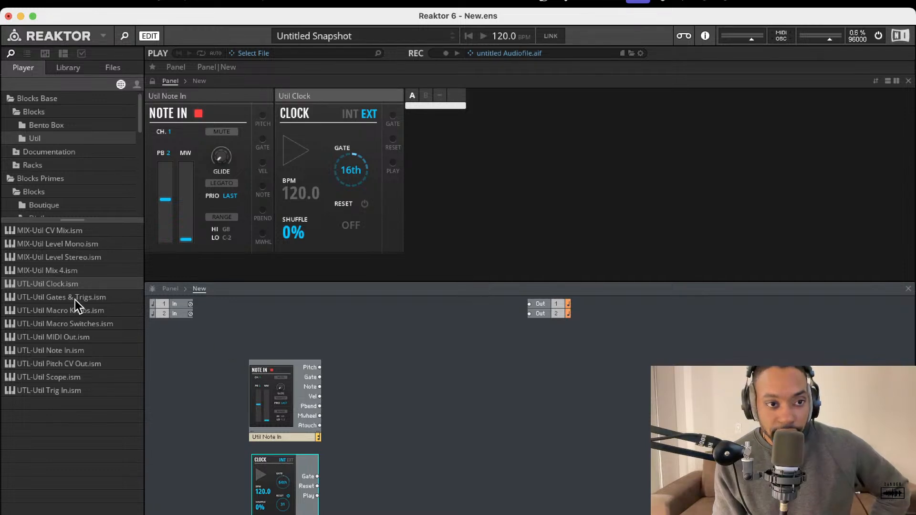
Add a Bento Box oscillator beside the Note In block and set its waveform to sawtooth
click(53, 128)
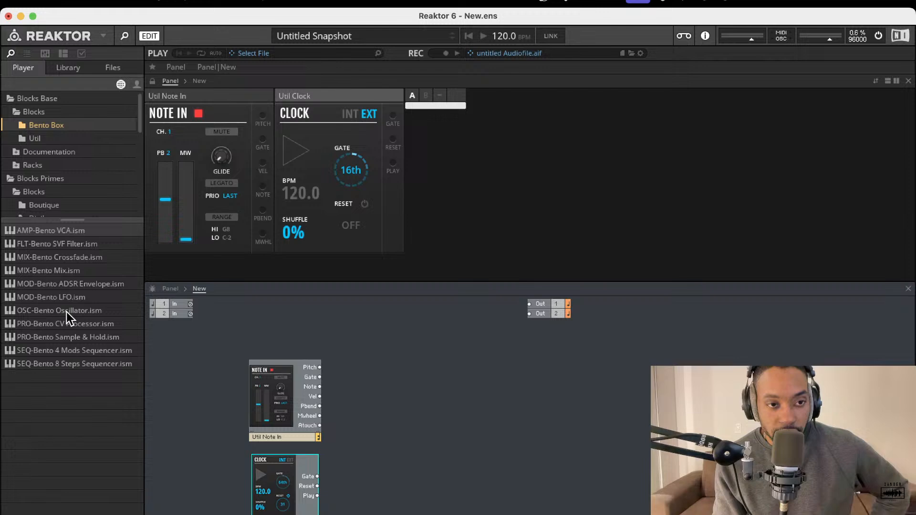
drag(67, 312, 416, 419)
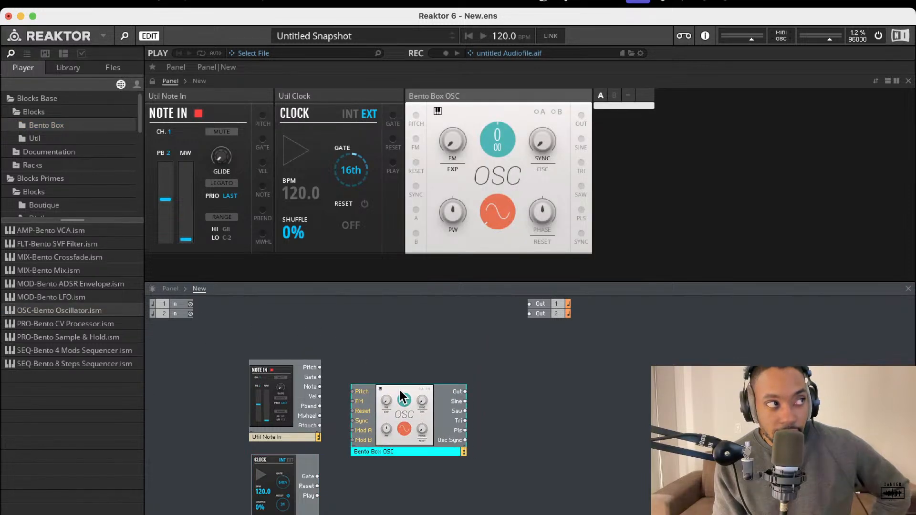
mouse_move(400, 391)
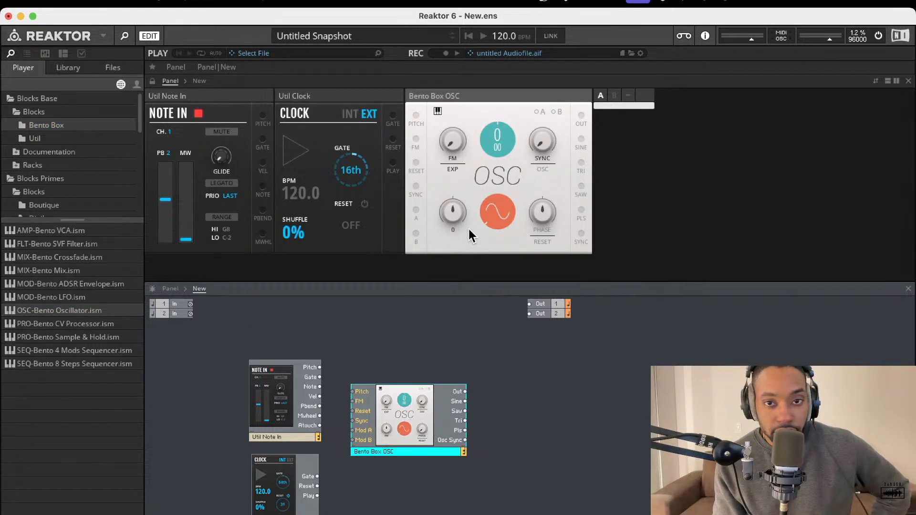
drag(494, 220, 507, 105)
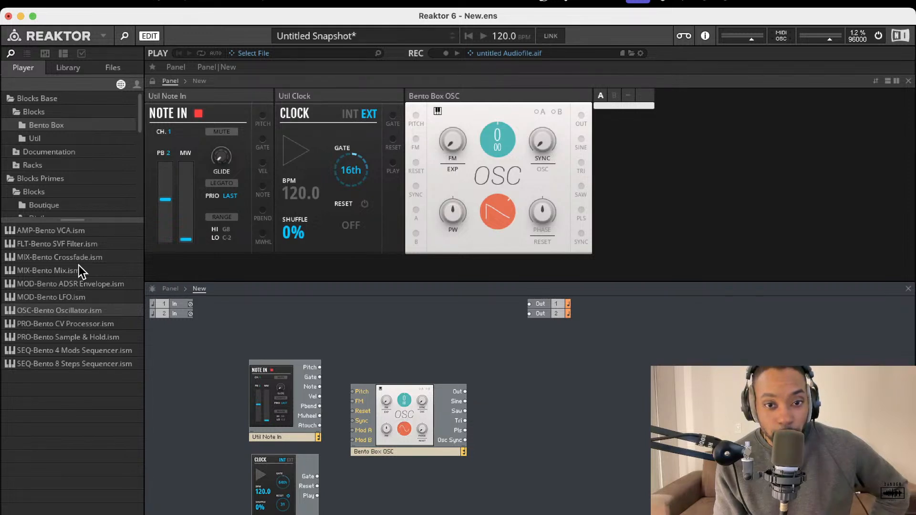
Add a Bento Box VCA after the oscillator and connect the oscillator's Out to the VCA's In
drag(68, 231, 530, 377)
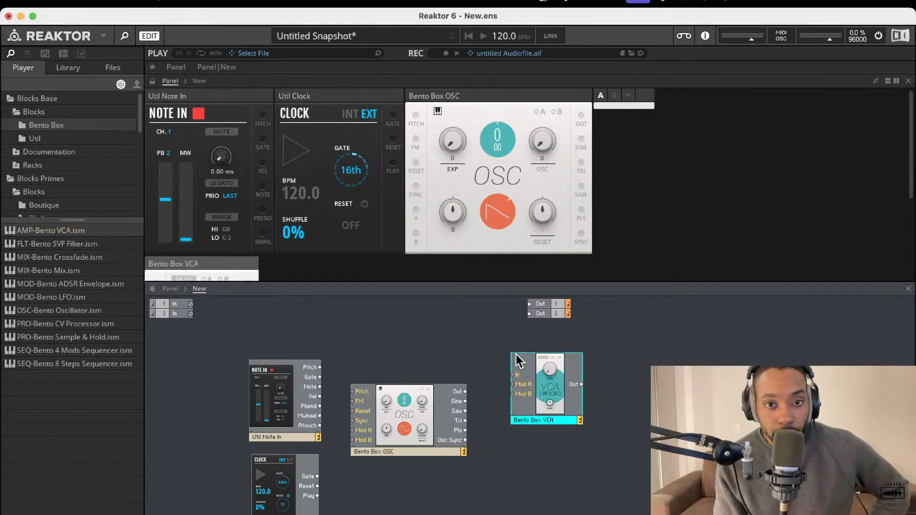
drag(463, 393, 524, 381)
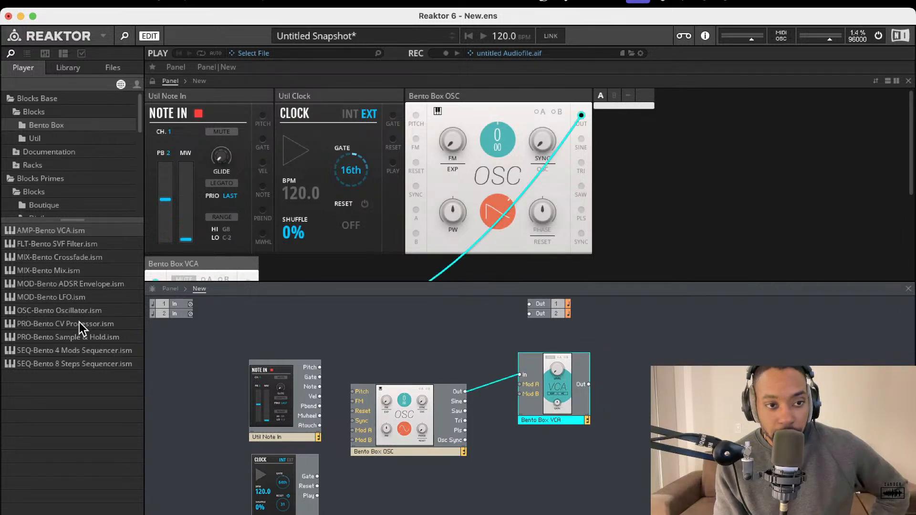
Try a Util Level Stereo block after the VCA, and replace it with a Util Mix 4 block
click(62, 136)
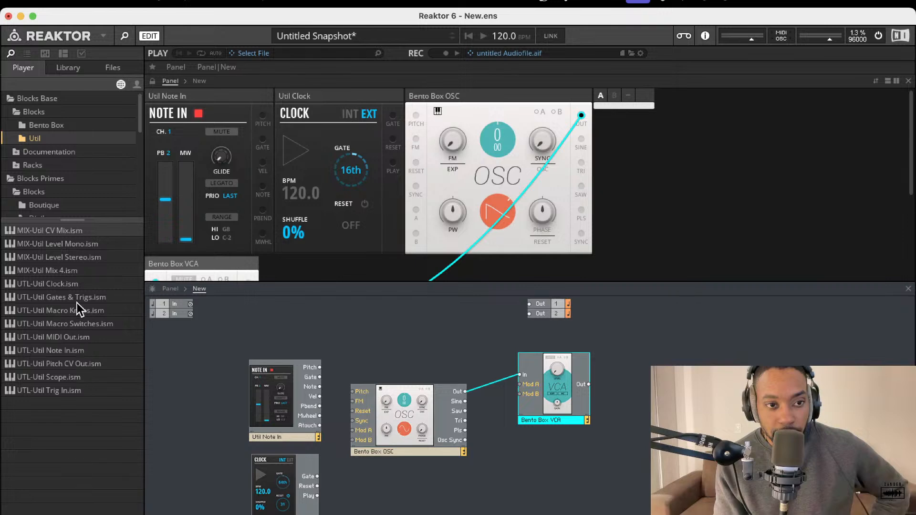
drag(84, 257, 602, 395)
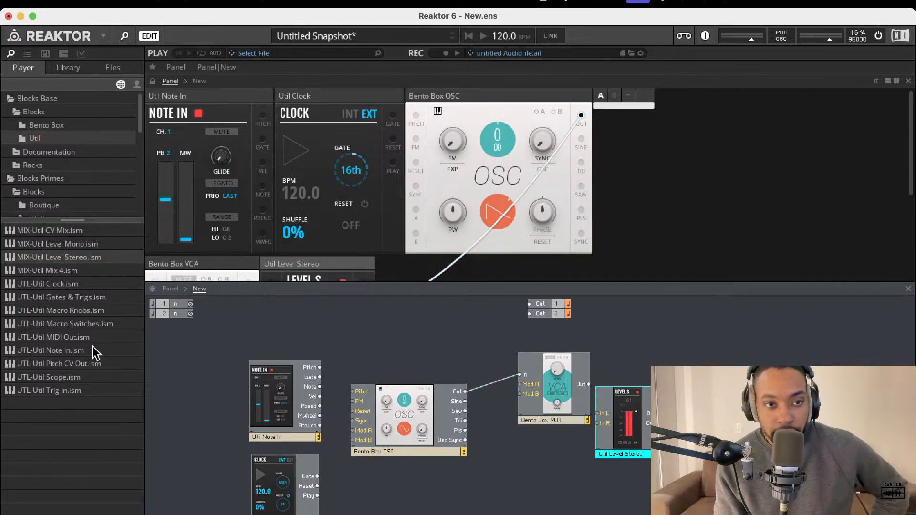
drag(56, 270, 558, 403)
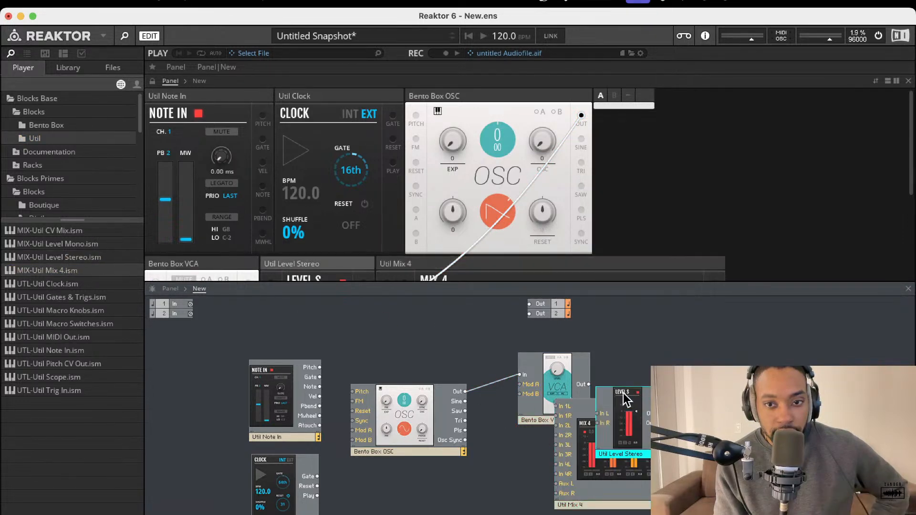
key(Delete)
mouse_move(624, 405)
mouse_down()
mouse_move(670, 373)
mouse_move(669, 363)
mouse_up()
Shift the Note In, Clock, oscillator and VCA blocks left together, and move Mix 4 close to the VCA
drag(571, 478, 225, 359)
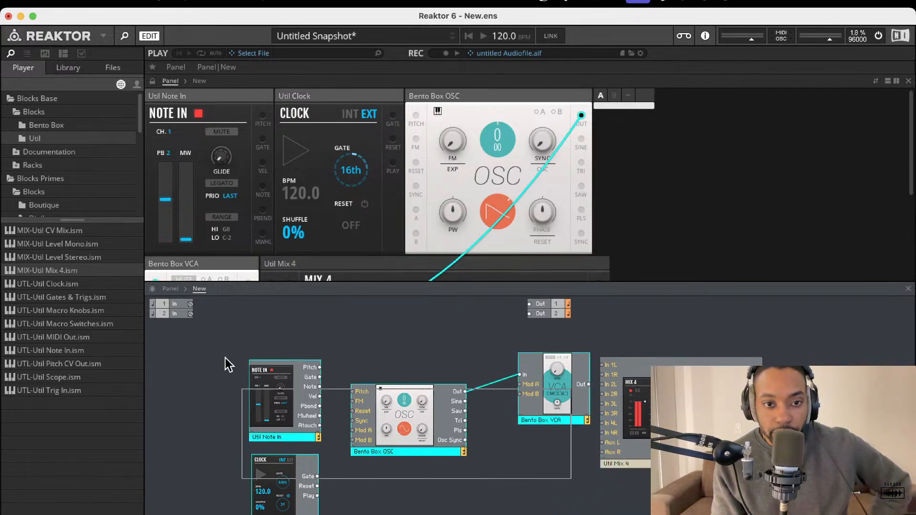
drag(391, 386, 311, 369)
click(380, 475)
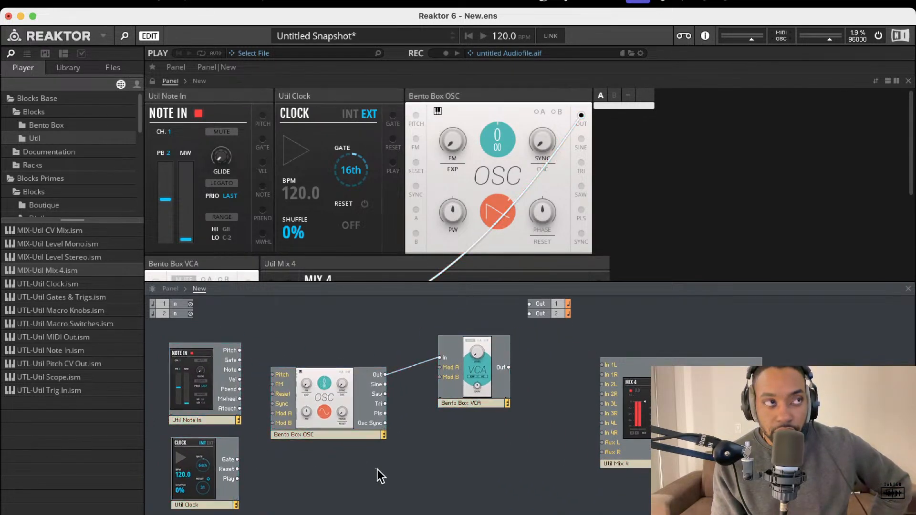
drag(664, 398, 594, 395)
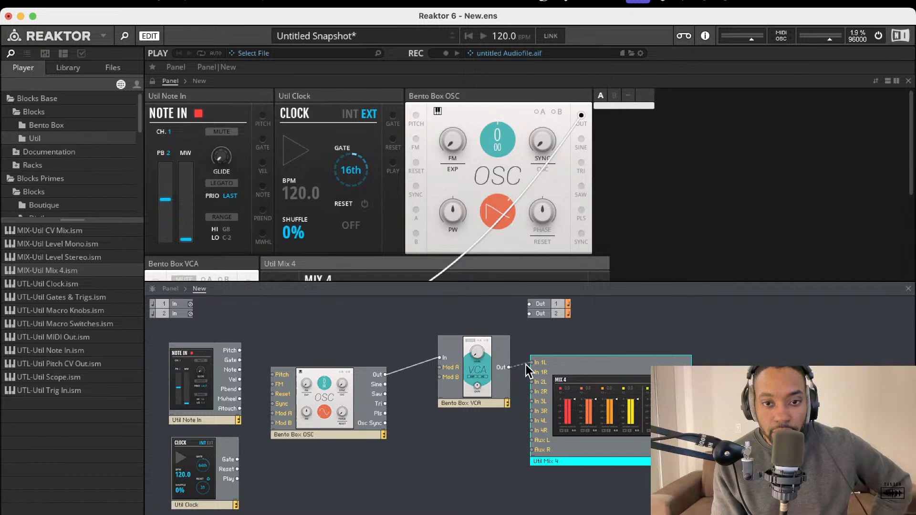
Connect the VCA output to Mix 4 inputs 1L and 1R, and the mixer's left and right outputs to Out 1 and 2
drag(526, 365, 533, 363)
drag(509, 368, 581, 380)
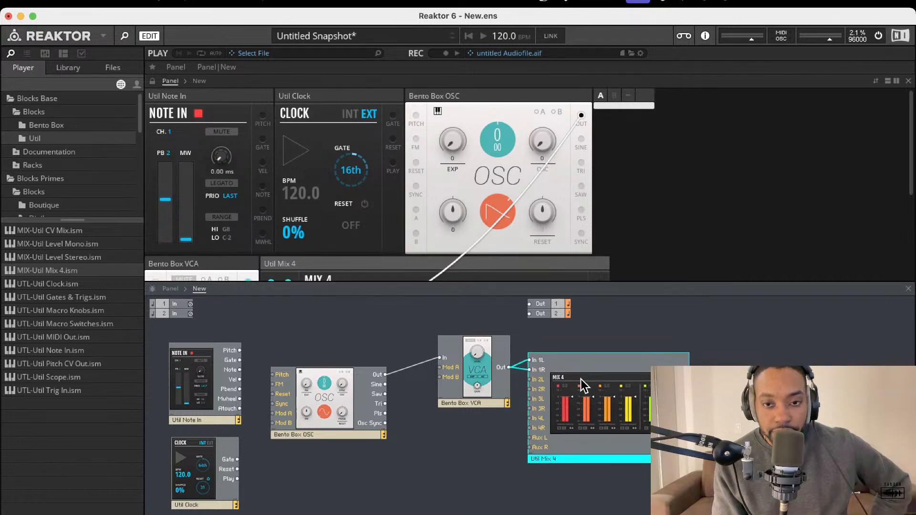
click(716, 420)
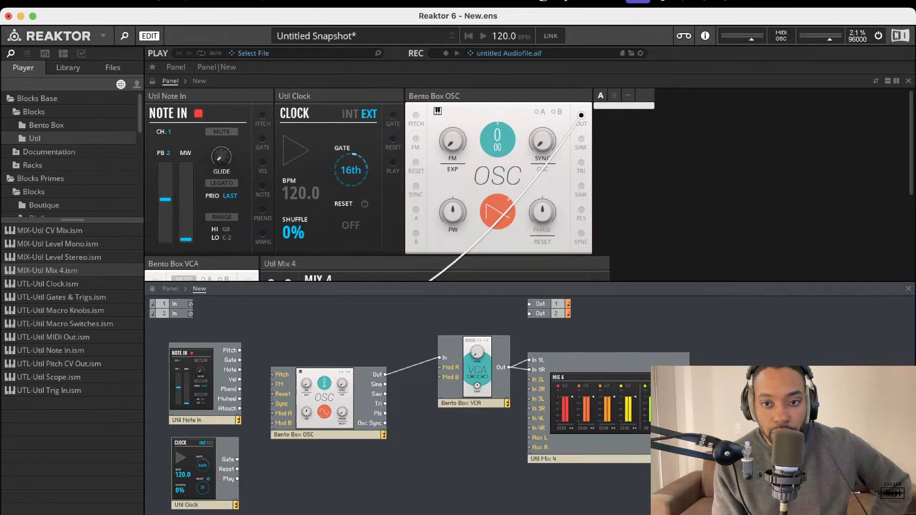
drag(688, 390, 530, 304)
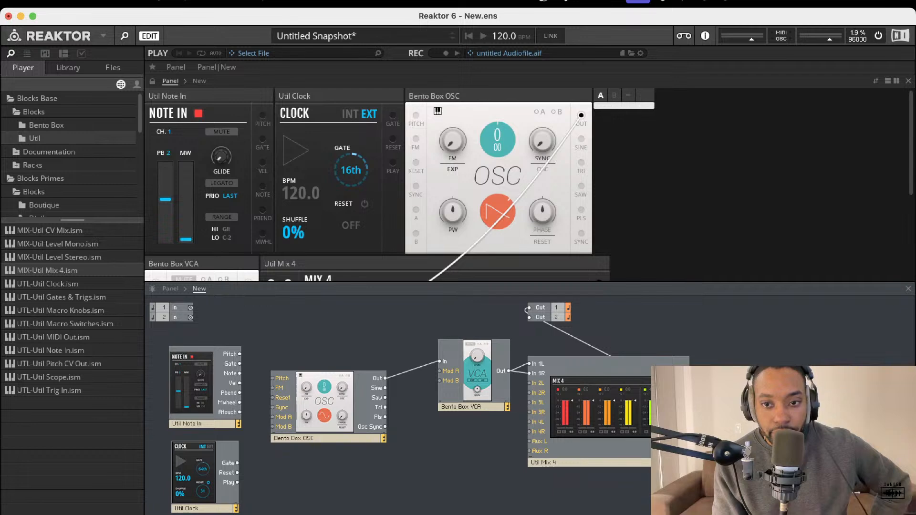
drag(688, 404, 530, 317)
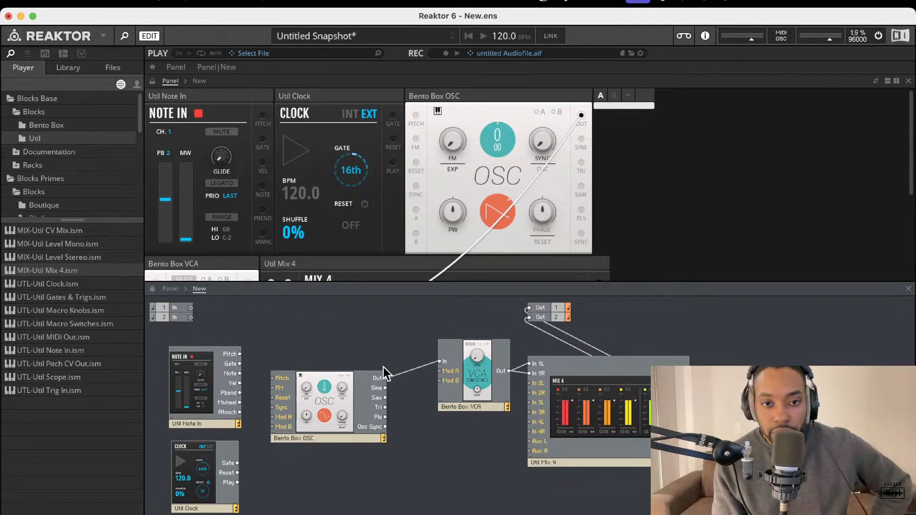
Move the oscillator nearer the VCA and patch Note In's Pitch into its Pitch input, first trying the Clock's Gate as the source
drag(333, 415, 357, 386)
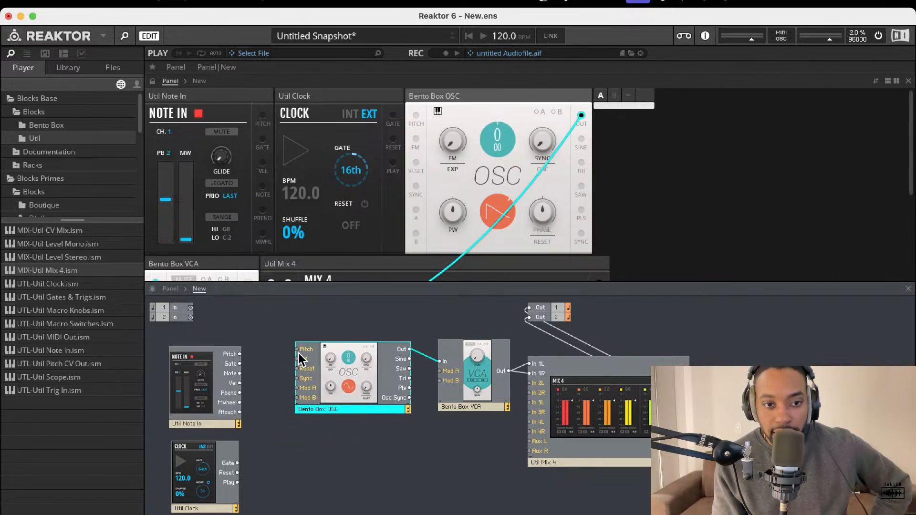
drag(297, 350, 239, 355)
drag(297, 351, 237, 463)
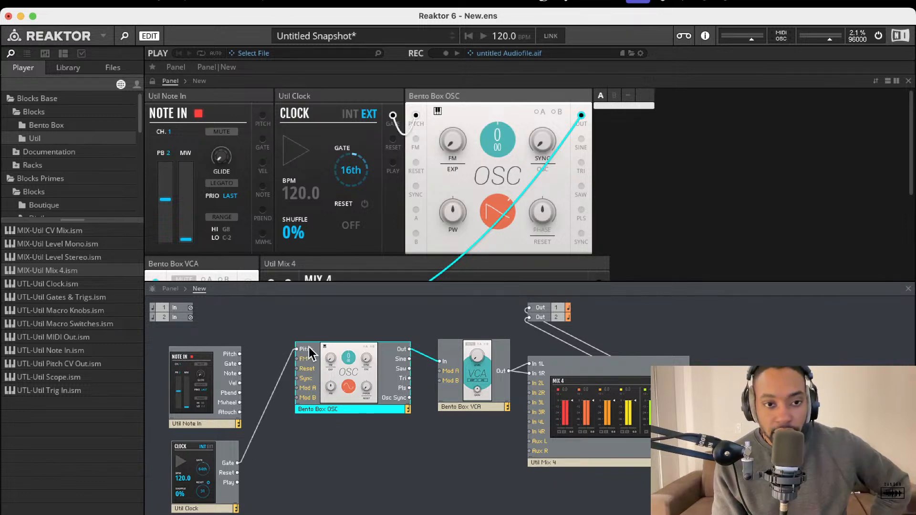
drag(294, 356, 239, 354)
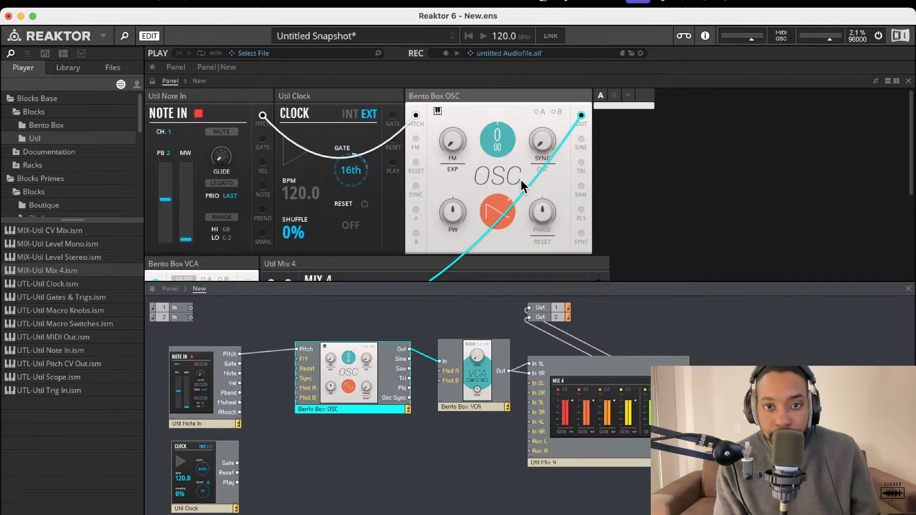
Examine the VCA level knob and the Mix 4 channel meters in the panel view
scroll(429, 191, down, 5)
scroll(191, 163, up, 3)
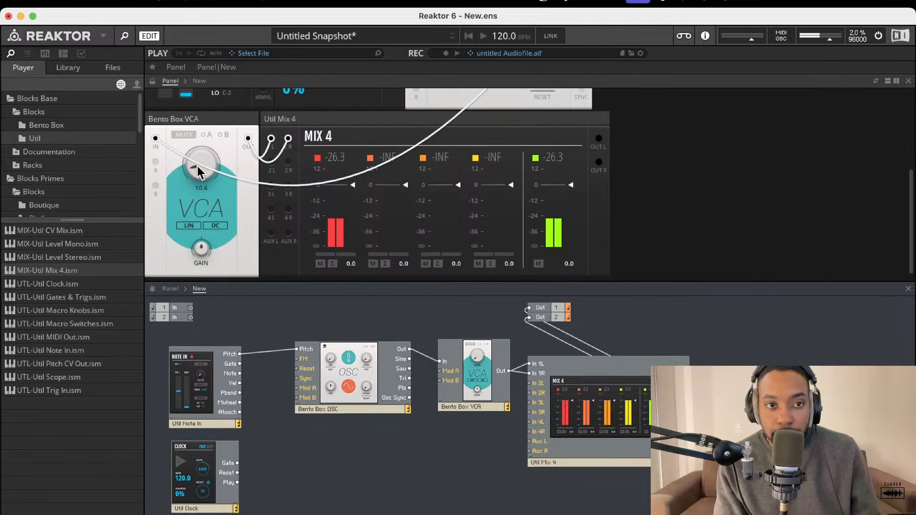
scroll(317, 169, up, 3)
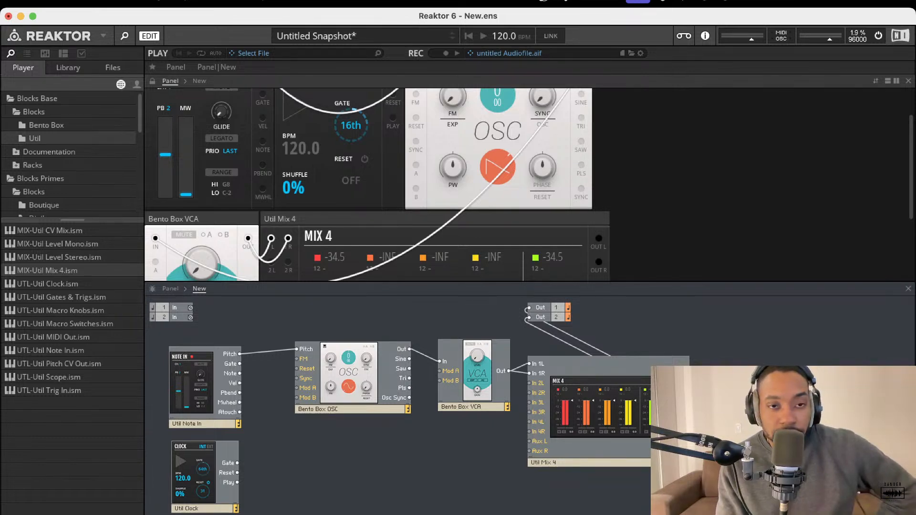
Add a Bento SVF Filter block, try patching it between the VCA output and Mix 4, and move it above the VCA
scroll(236, 262, down, 3)
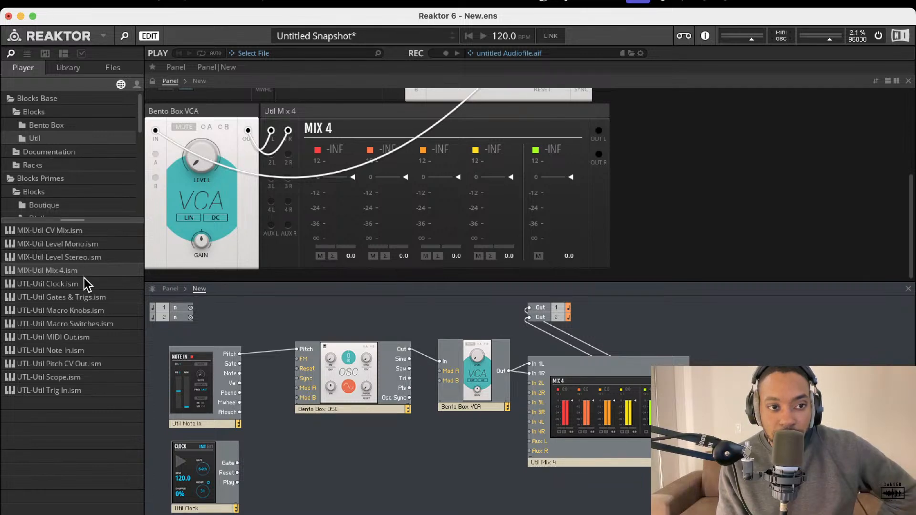
click(46, 125)
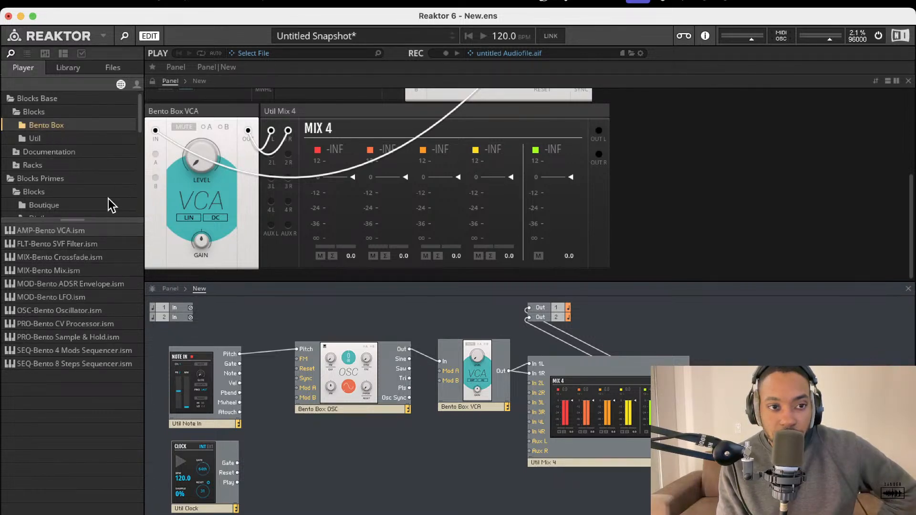
drag(69, 248, 424, 459)
drag(517, 423, 451, 434)
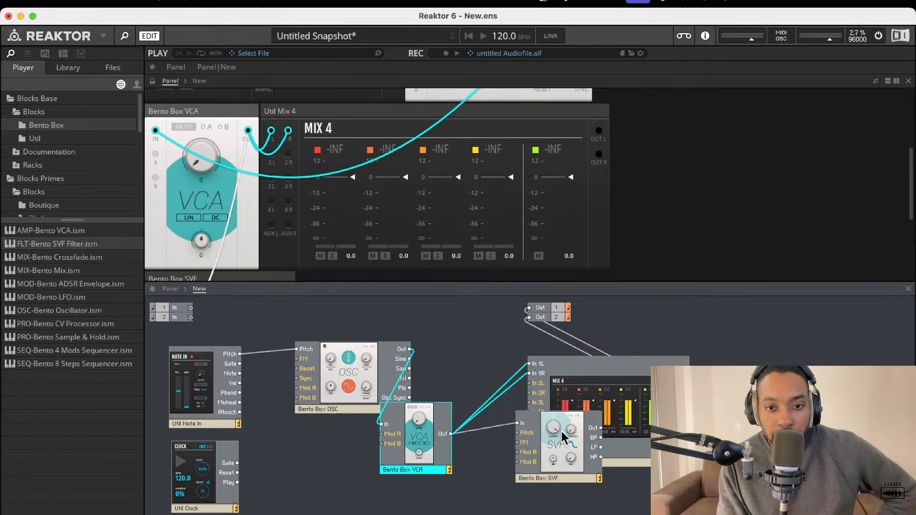
drag(562, 435, 485, 332)
Delete the wires into and out of the SVF, reconnect the VCA output to Mix 4 input 1R, and move the VCA back beside the mixer
click(457, 394)
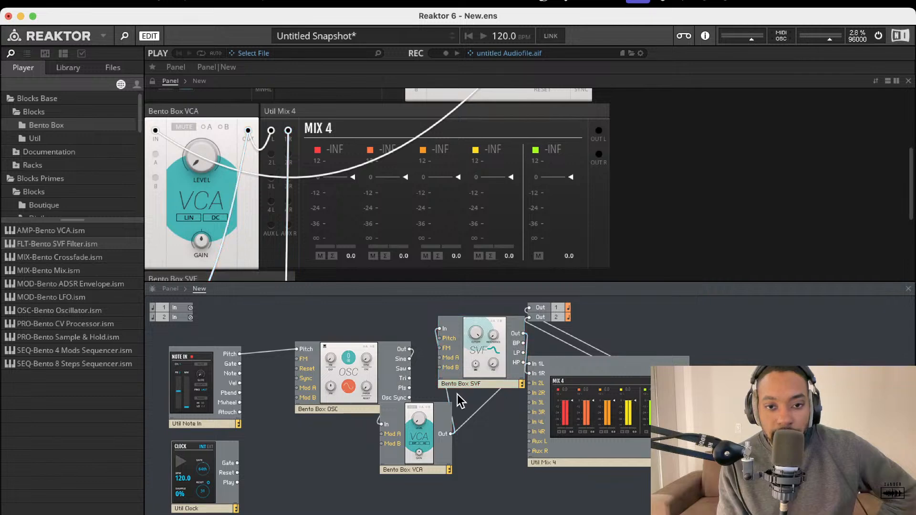
key(Delete)
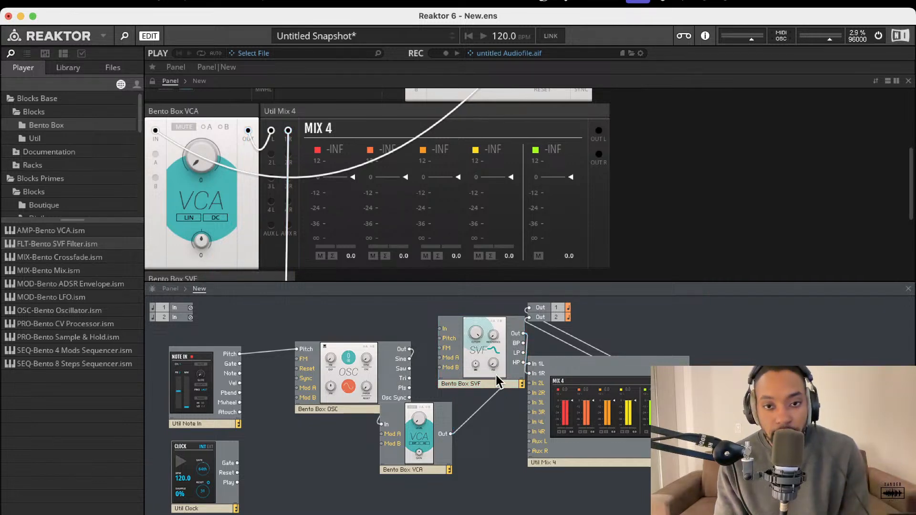
click(526, 351)
key(Delete)
drag(500, 355, 530, 374)
drag(475, 398, 502, 389)
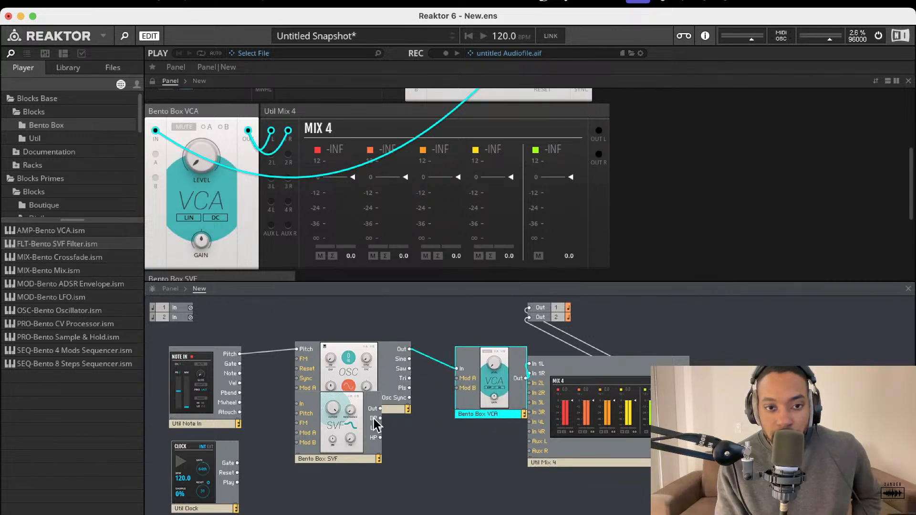
Patch the oscillator output into the SVF input and the SVF output into the VCA input, removing the stray wire to the VCA's Mod A
drag(337, 420, 409, 350)
drag(482, 440, 456, 379)
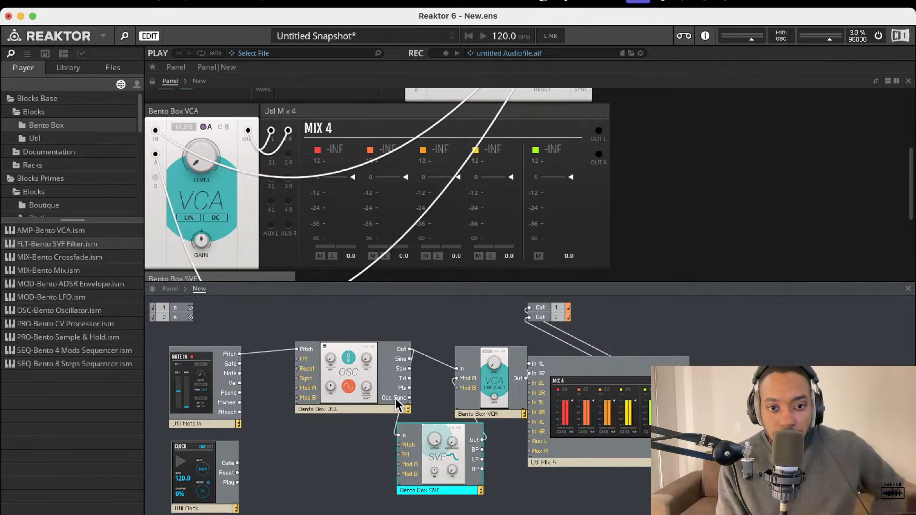
drag(474, 398, 460, 368)
click(452, 385)
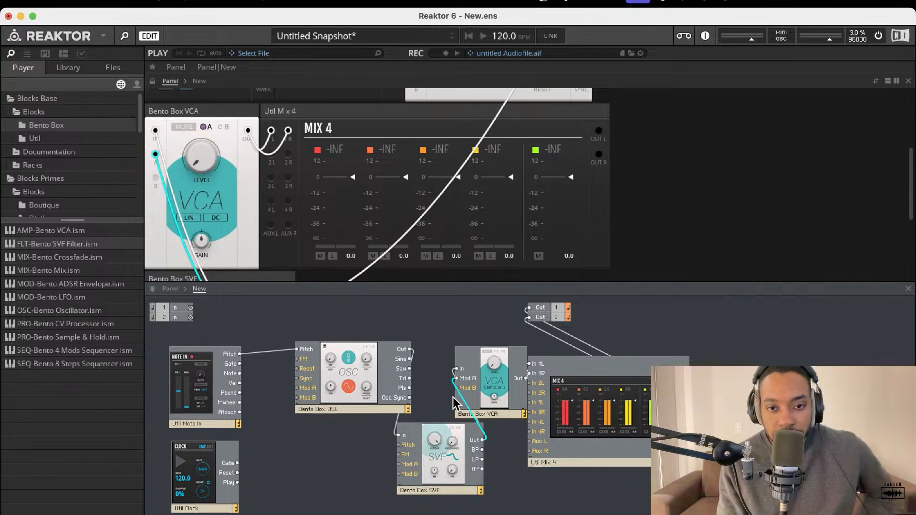
key(BackSpace)
Move the SVF block up between the oscillator and the VCA, and shift the oscillator closer to Note In
drag(447, 419, 443, 310)
drag(373, 396, 338, 400)
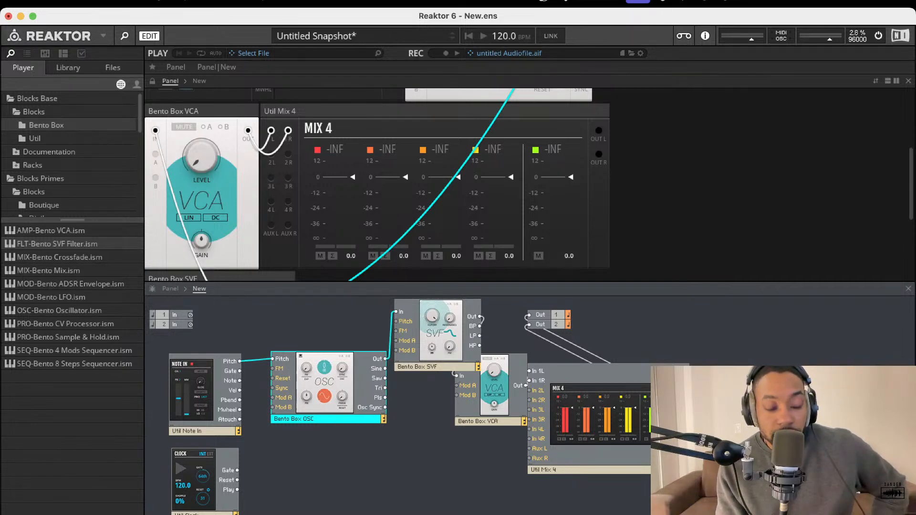
click(311, 298)
scroll(282, 262, down, 6)
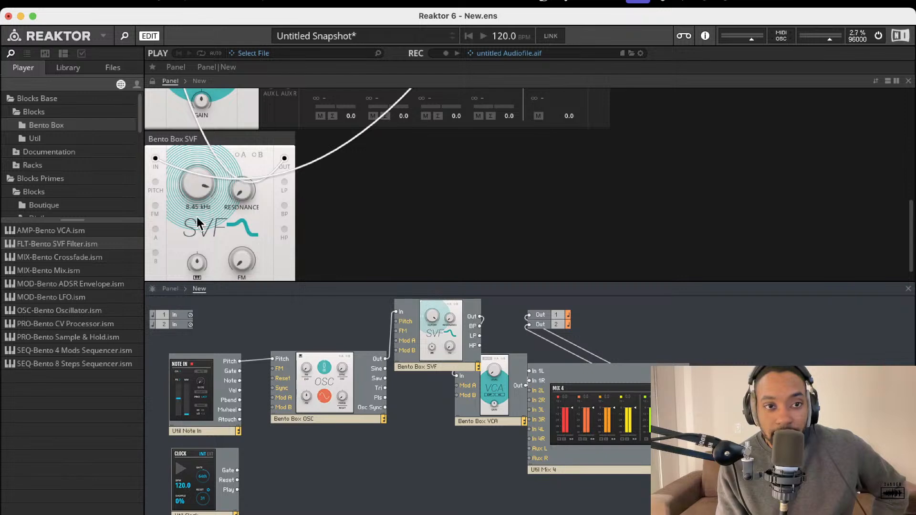
drag(436, 338, 427, 335)
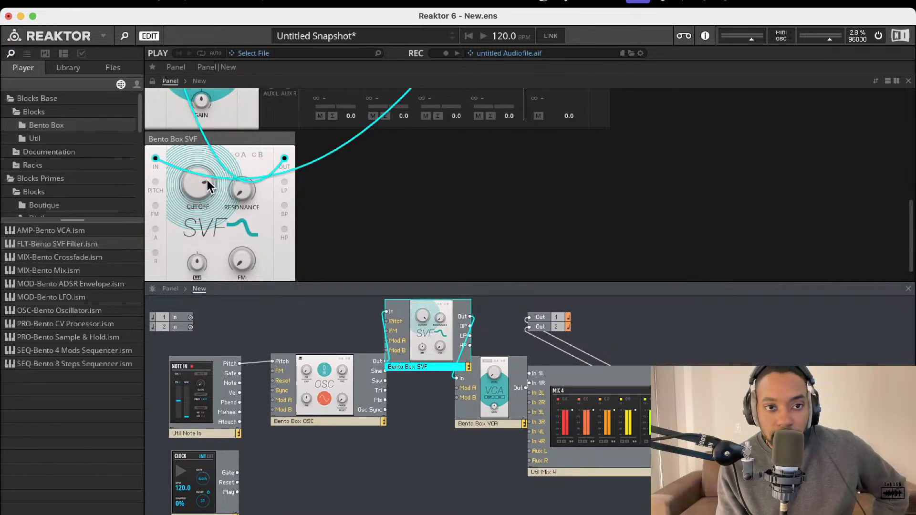
Raise the VCA level slightly and sweep the SVF cutoff down and up to hear the filter
scroll(197, 172, up, 6)
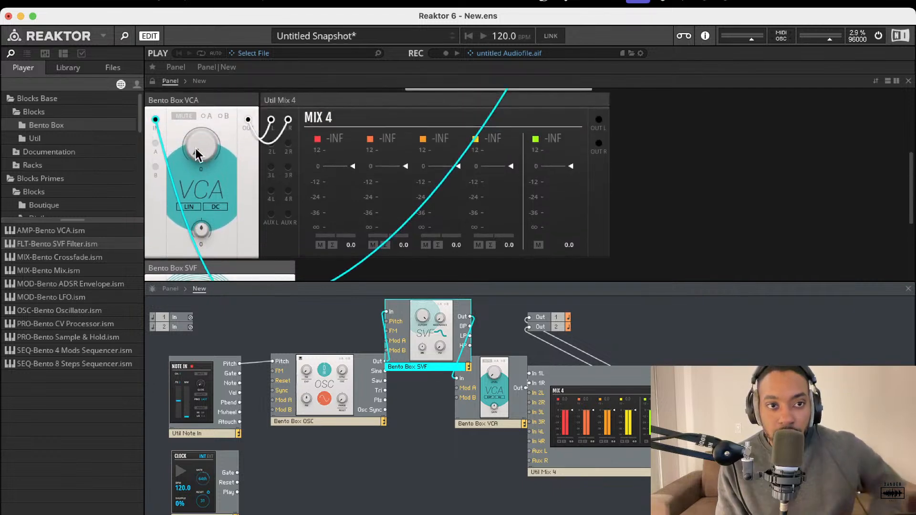
scroll(194, 191, down, 4)
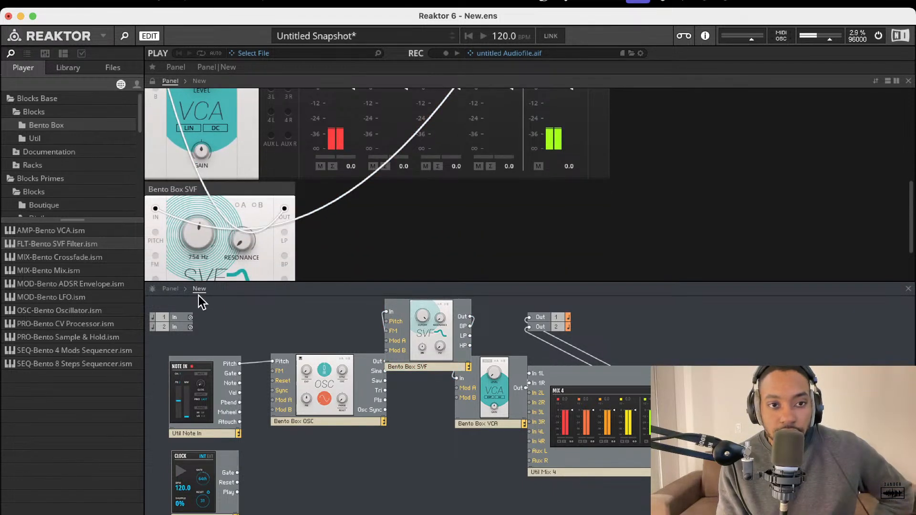
drag(198, 296, 209, 251)
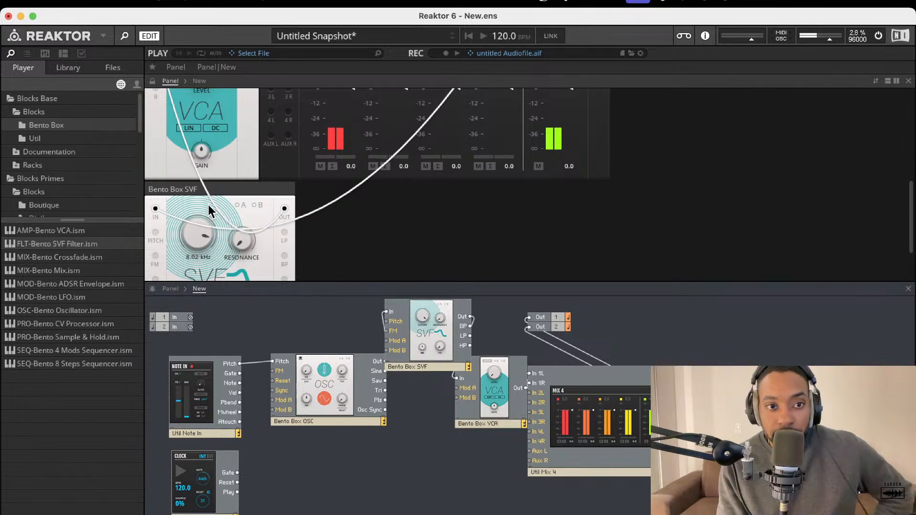
drag(205, 311, 207, 279)
drag(208, 230, 177, 247)
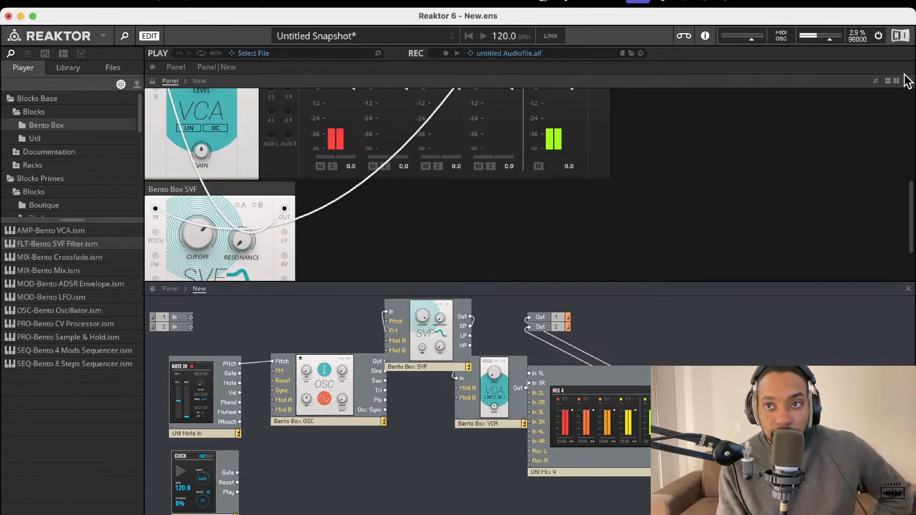
With the audio engine off, add a Bento LFO block beside the Clock and patch its output into the SVF's Mod A input
click(879, 37)
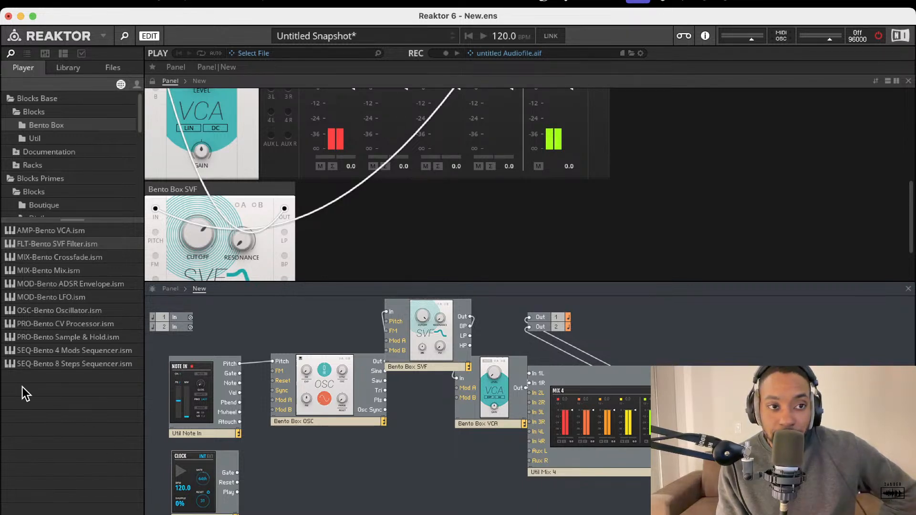
click(35, 139)
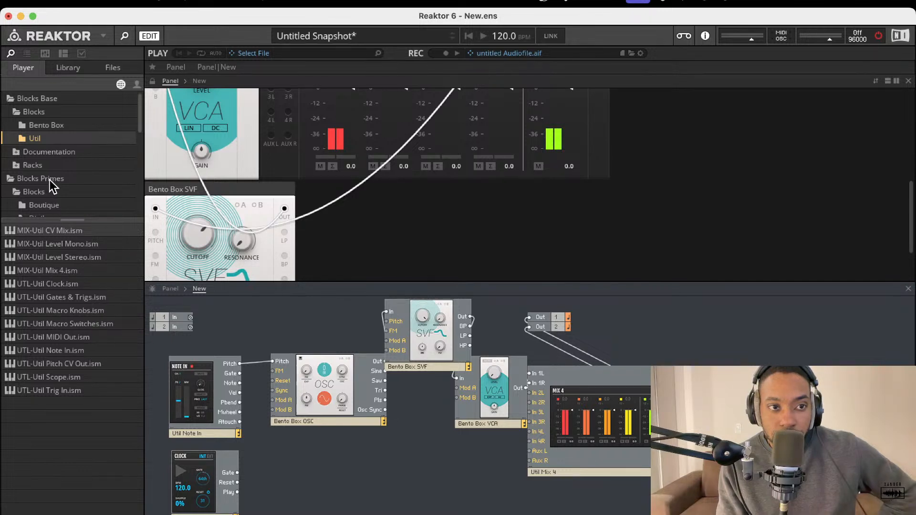
click(50, 127)
drag(72, 298, 299, 496)
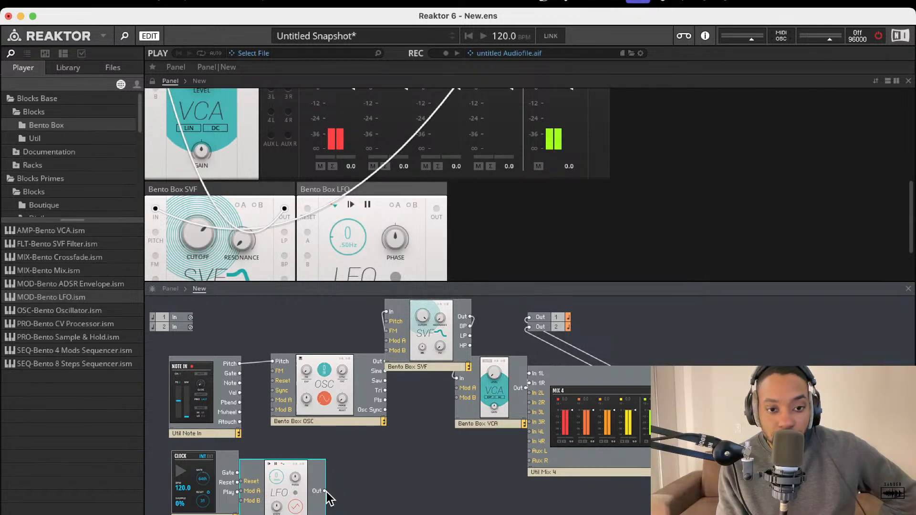
drag(323, 493, 406, 343)
Set the SVF's modulation A amount on the cutoff so the LFO modulates it
scroll(305, 248, down, 3)
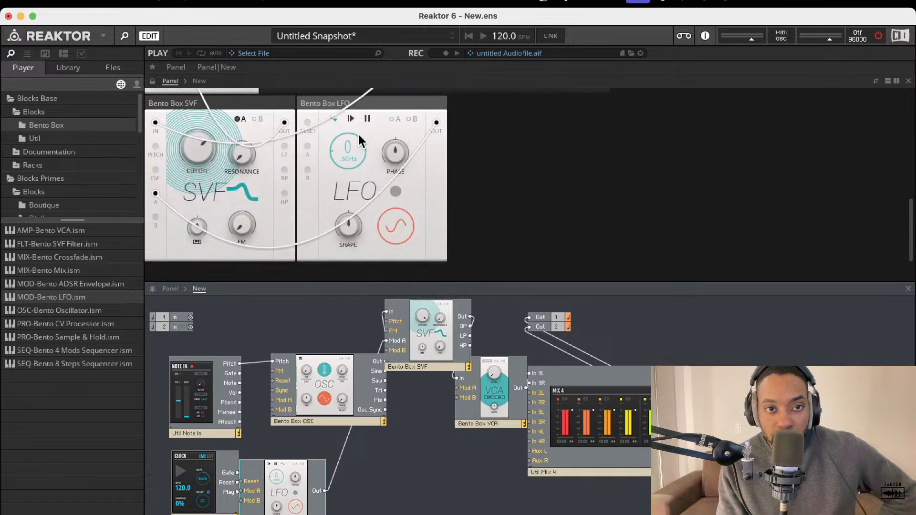
click(395, 120)
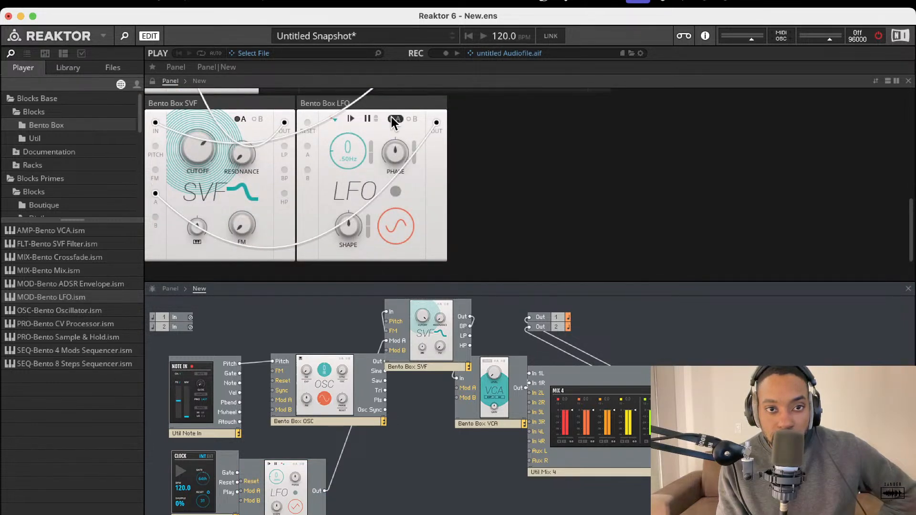
scroll(363, 143, up, 1)
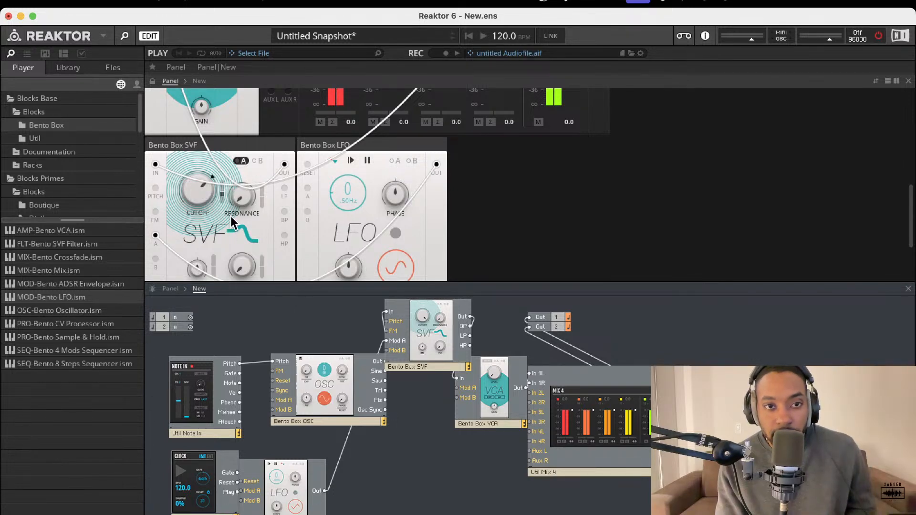
scroll(266, 118, up, 5)
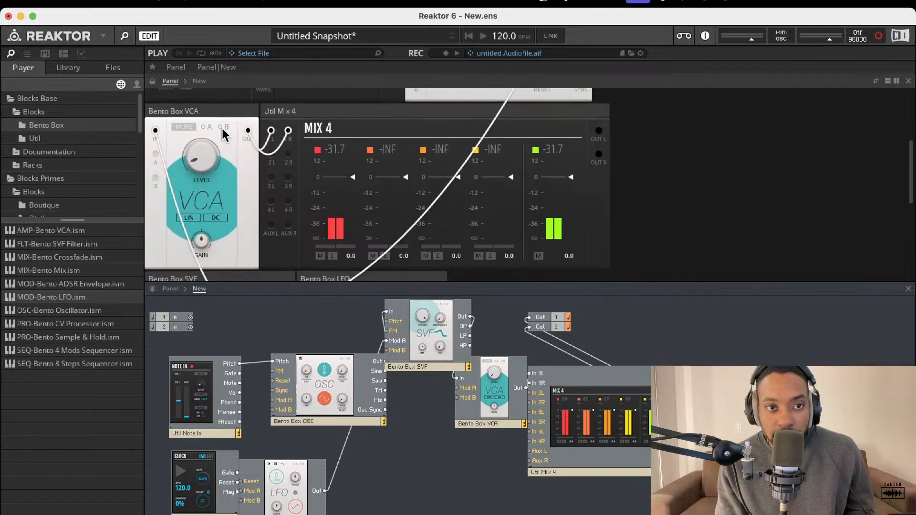
Turn the audio engine back on with the VCA level at 8.3, and set the LFO rate to 3.78 Hz
click(879, 35)
drag(193, 163, 200, 147)
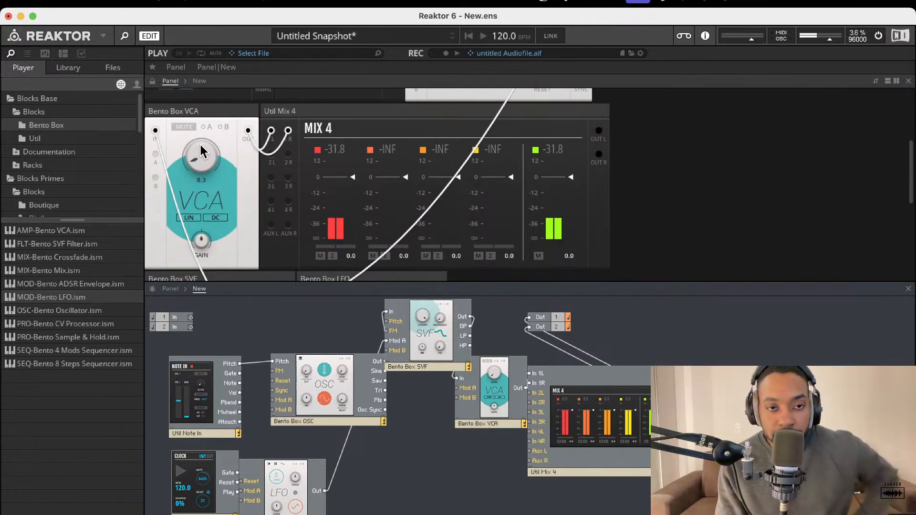
scroll(205, 157, down, 4)
click(241, 193)
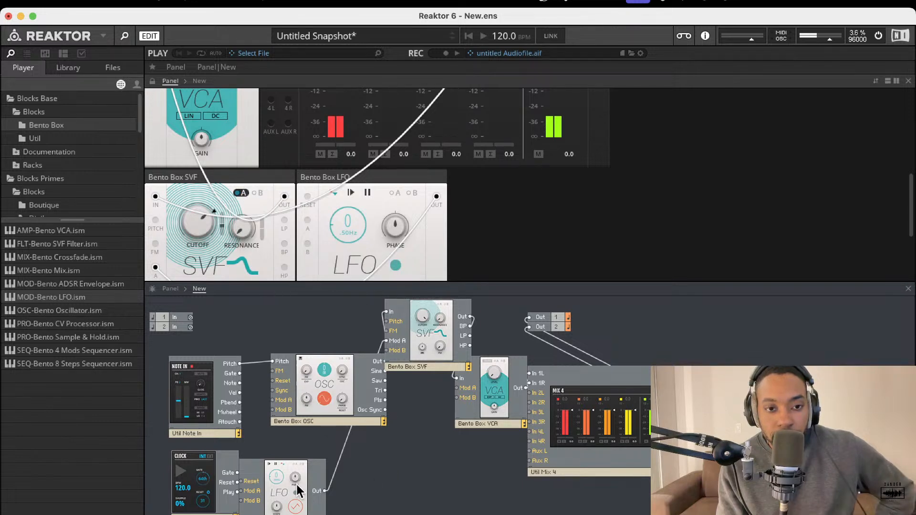
drag(335, 223, 337, 199)
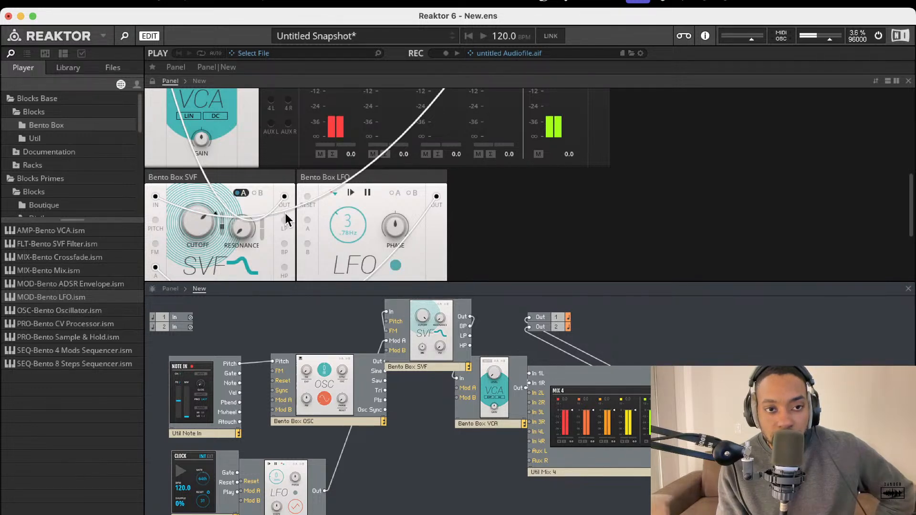
click(333, 193)
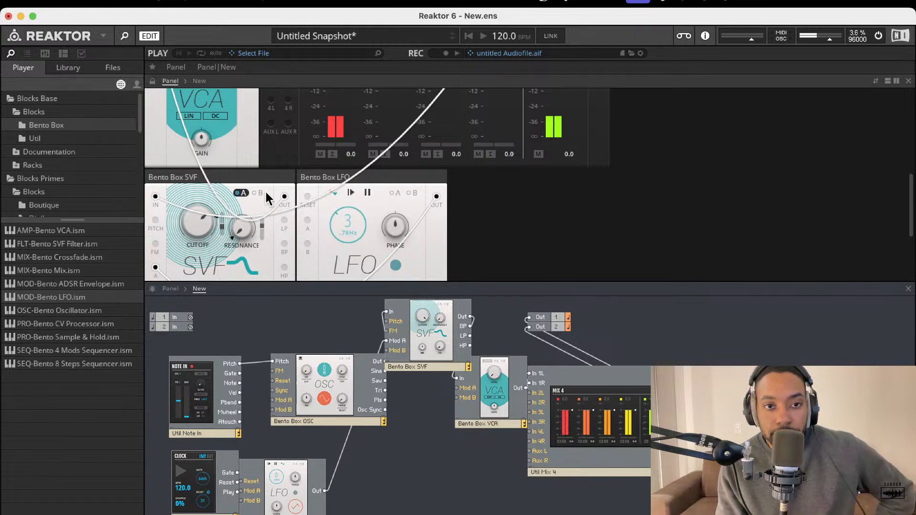
Apply modulation A to the SVF resonance and raise the resonance, with the LFO rate set to 3.52 Hz
drag(270, 152, 272, 178)
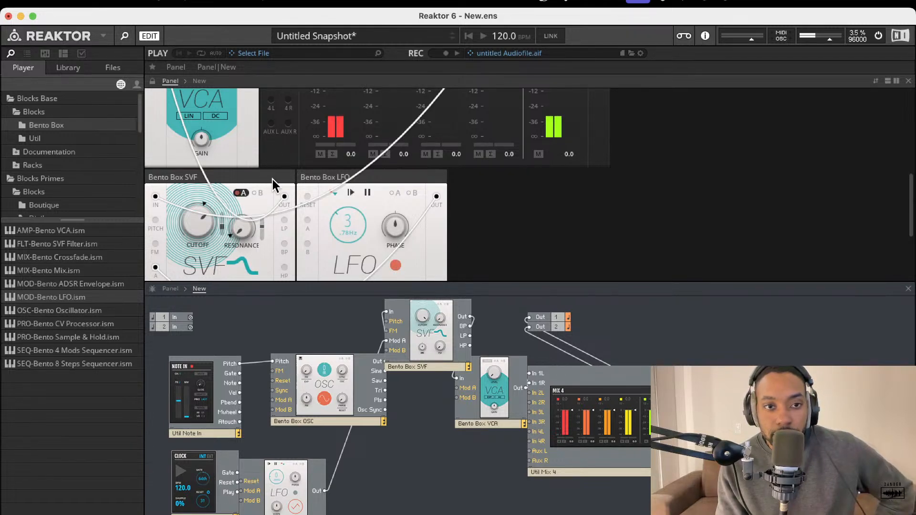
drag(243, 226, 262, 304)
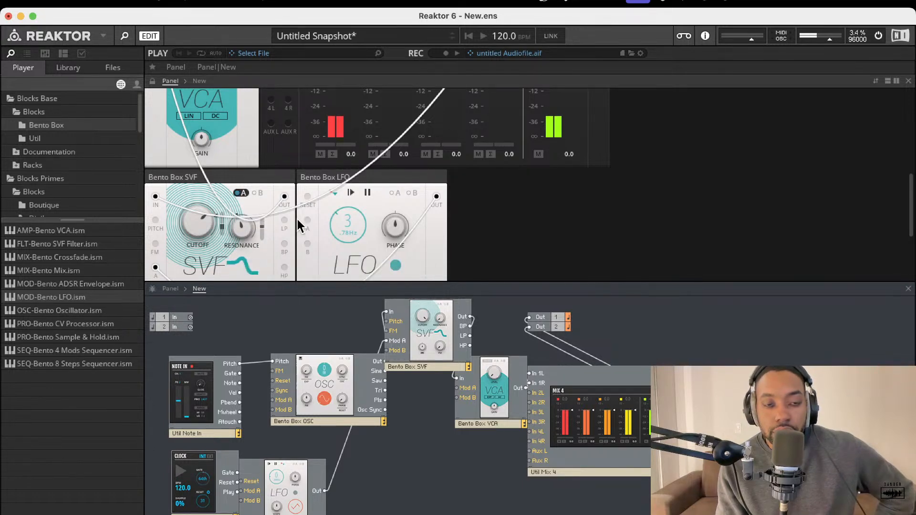
mouse_move(348, 228)
mouse_down()
mouse_move(337, 244)
mouse_move(344, 200)
mouse_move(340, 228)
mouse_up()
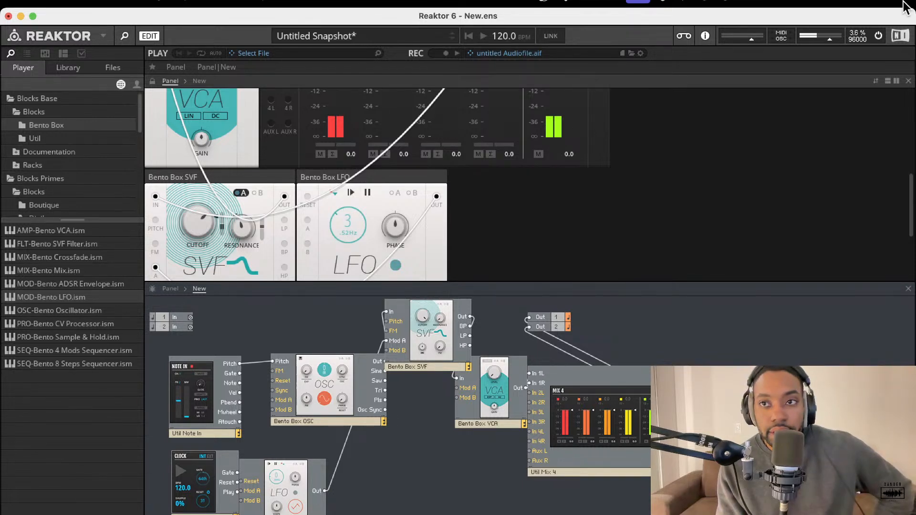
Try the ramp waveform on the LFO with the audio running, and restore the sine waveform
click(879, 35)
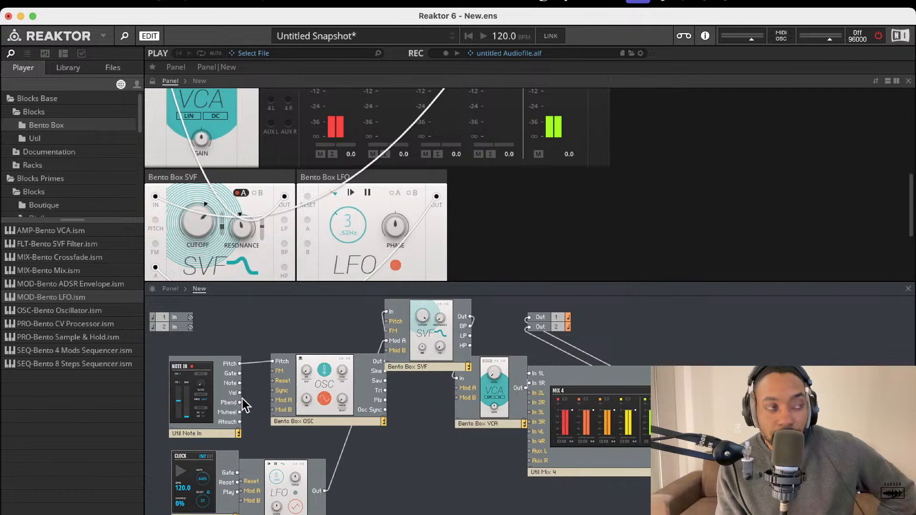
scroll(348, 274, down, 2)
scroll(348, 267, down, 1)
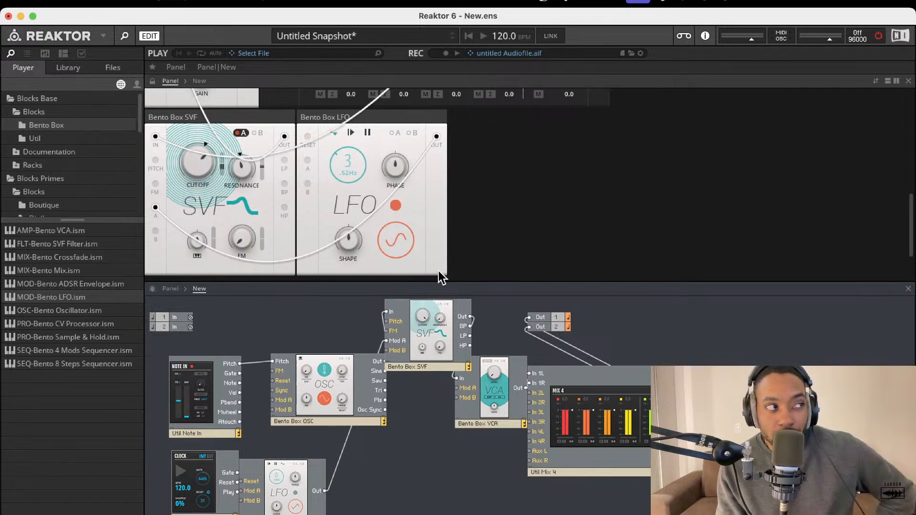
click(879, 36)
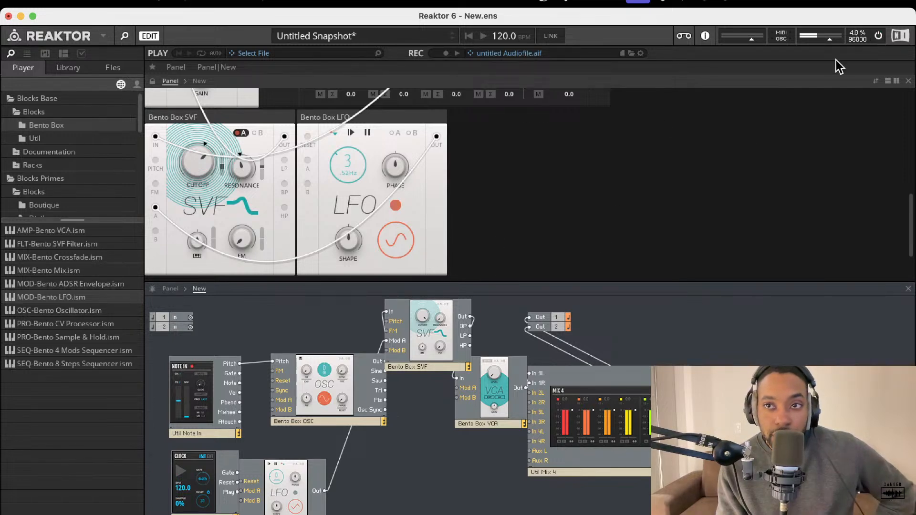
drag(400, 222, 401, 146)
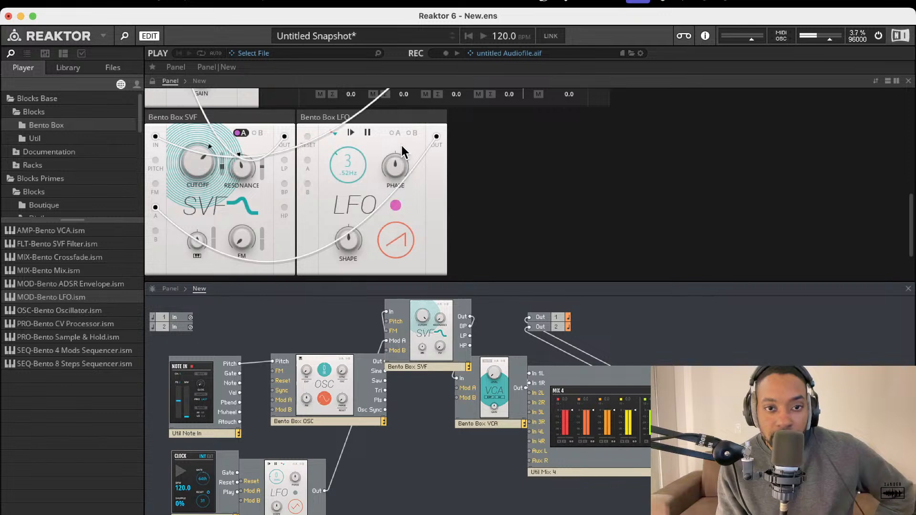
drag(401, 179, 400, 253)
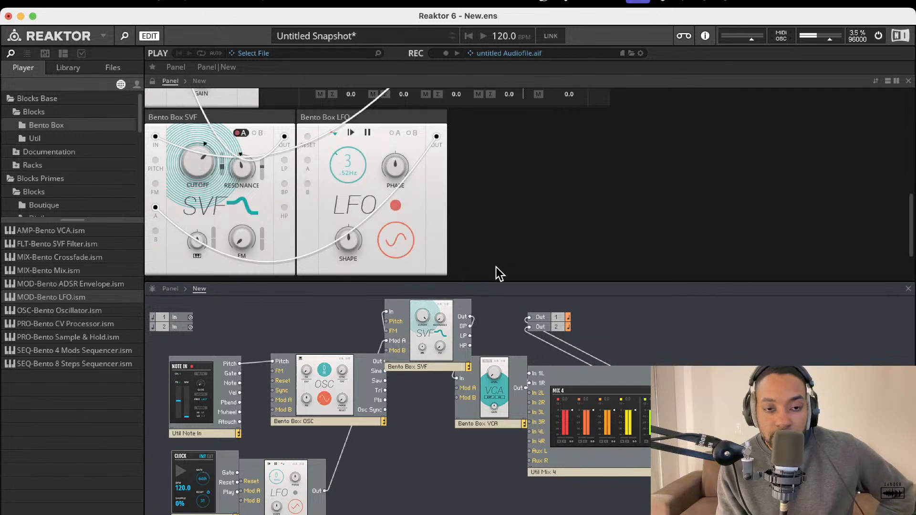
Move the LFO block clear of the Clock in the structure view
drag(279, 509, 308, 498)
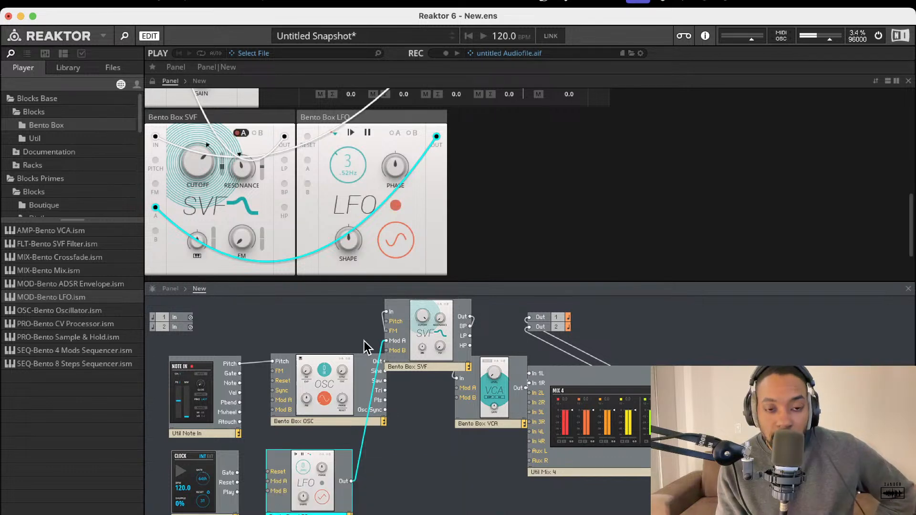
Try duplicating the LFO block and wiring the copy's output into the original LFO's Mod A input to modulate its rate
drag(309, 477, 365, 481)
key(super+d)
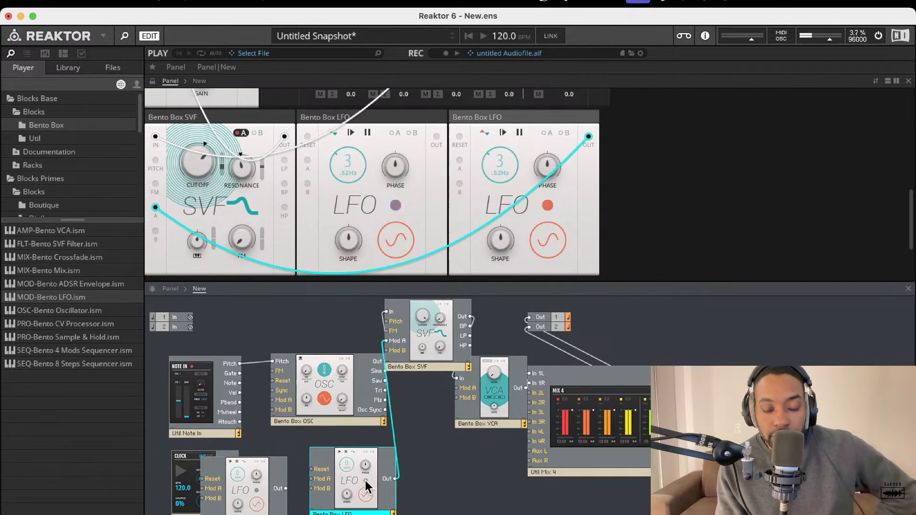
drag(285, 488, 316, 480)
drag(251, 485, 259, 475)
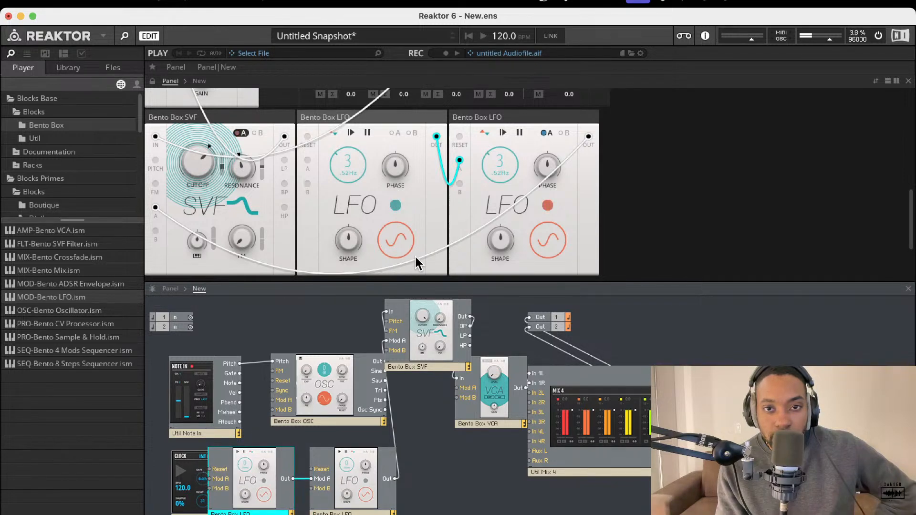
click(546, 133)
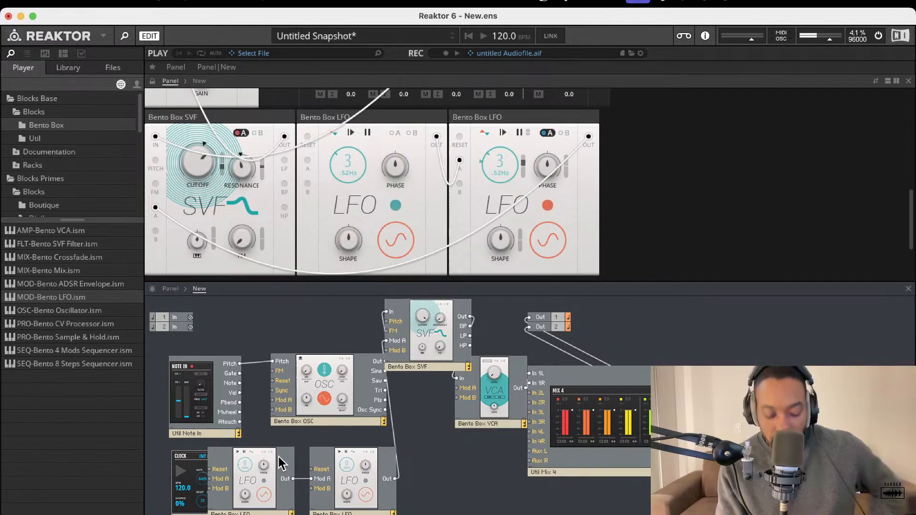
Undo the LFO duplication together with its wiring and block moves
key(super+z)
key(super+z)
key(super+z)
key(super+z)
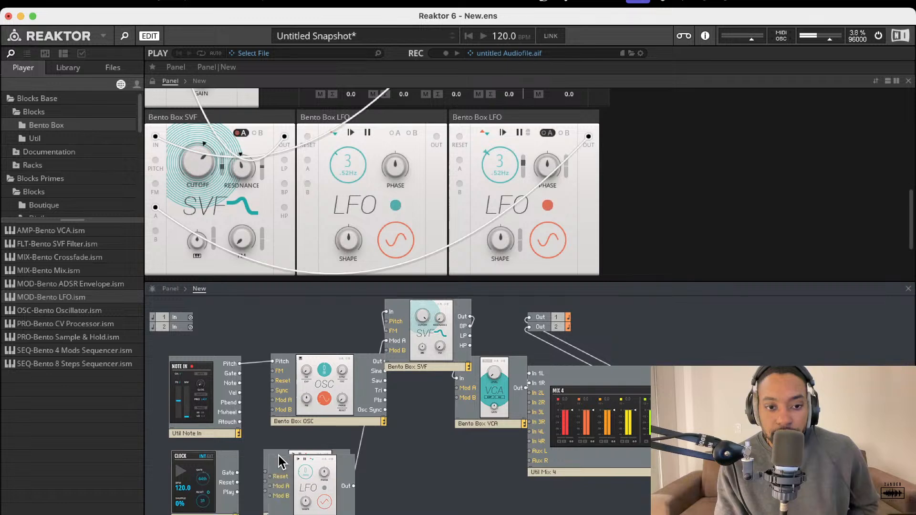
Shift the OSC block up and away from the SVF in the structure view, and set the LFO waveform to triangle
drag(333, 410, 306, 380)
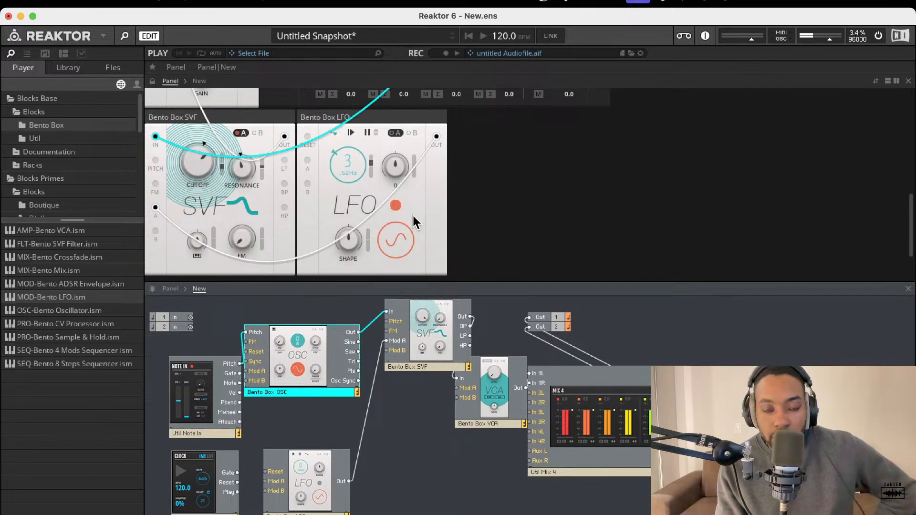
scroll(423, 249, down, 2)
scroll(423, 248, up, 2)
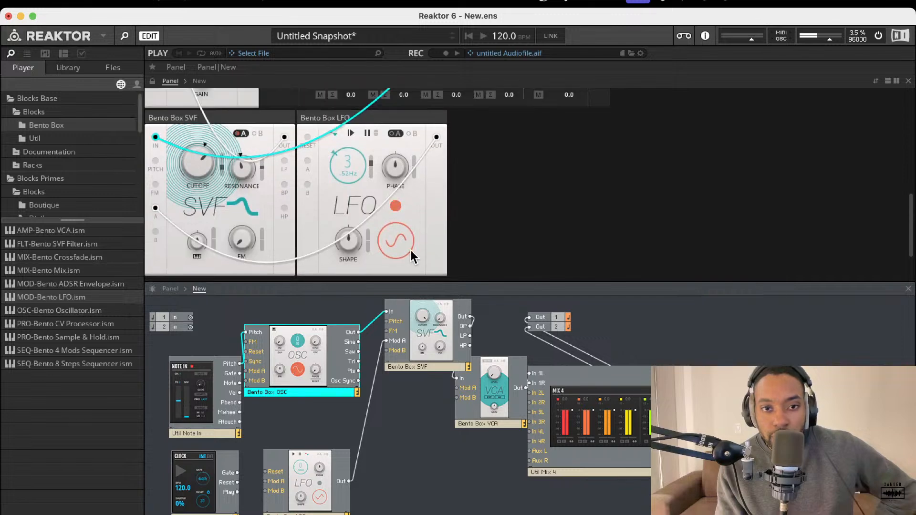
drag(400, 191, 387, 265)
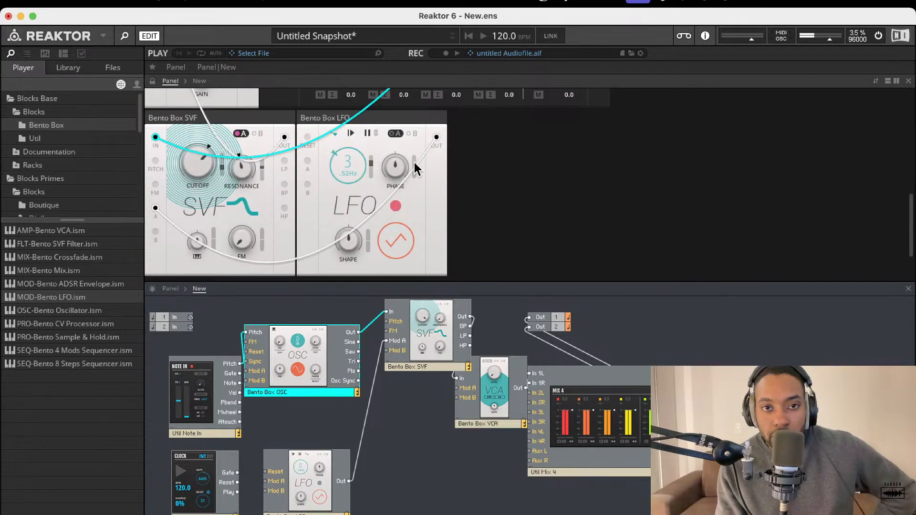
drag(415, 163, 413, 122)
Move the OSC block into the space between the Note In and SVF blocks in the structure view
scroll(394, 134, up, 5)
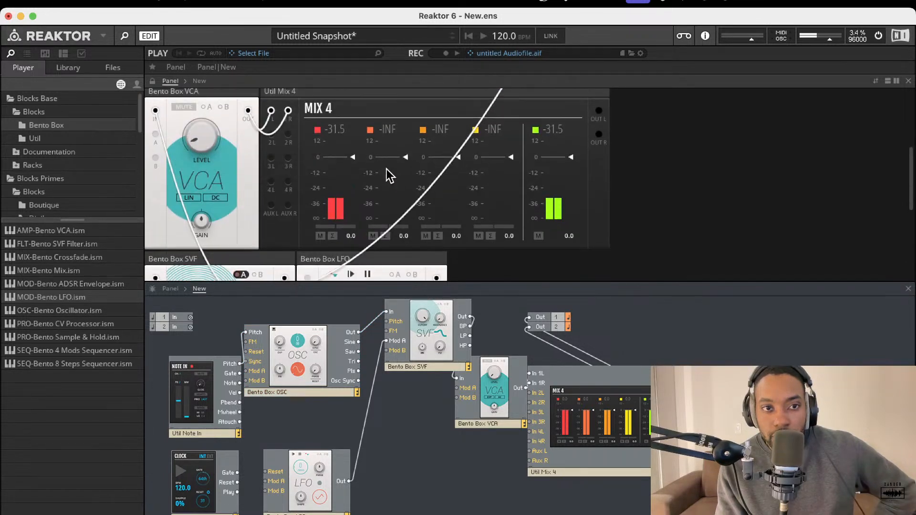
scroll(545, 113, down, 1)
mouse_move(512, 109)
mouse_down()
mouse_move(535, 65)
mouse_move(525, 104)
mouse_up()
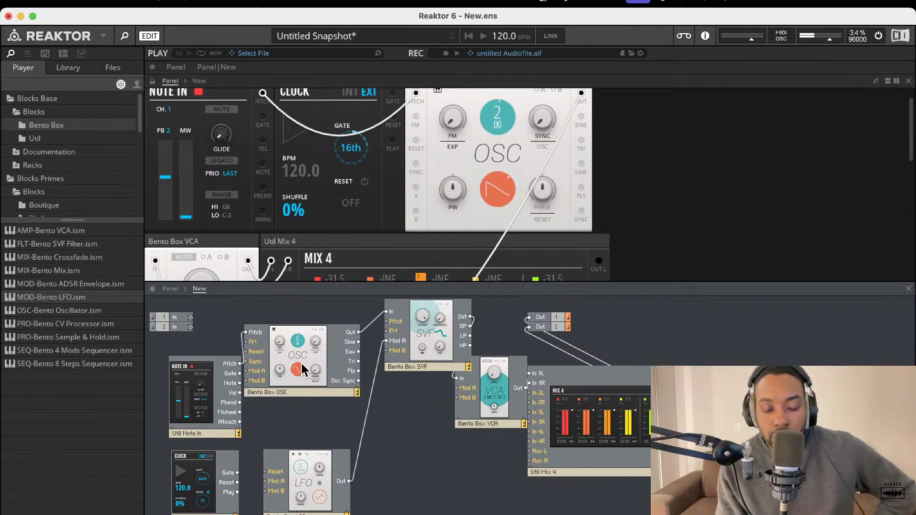
drag(302, 364, 315, 380)
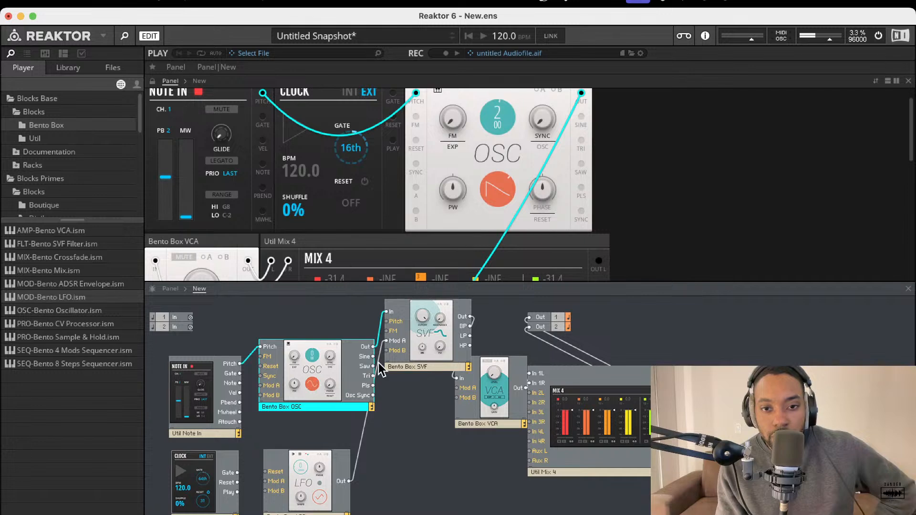
Set the VCA level to 10.1
scroll(370, 206, down, 5)
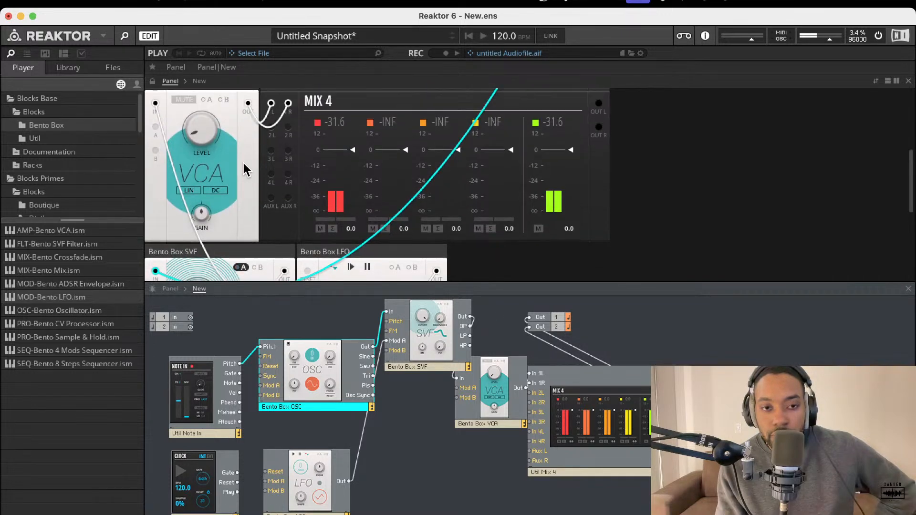
drag(201, 140, 219, 132)
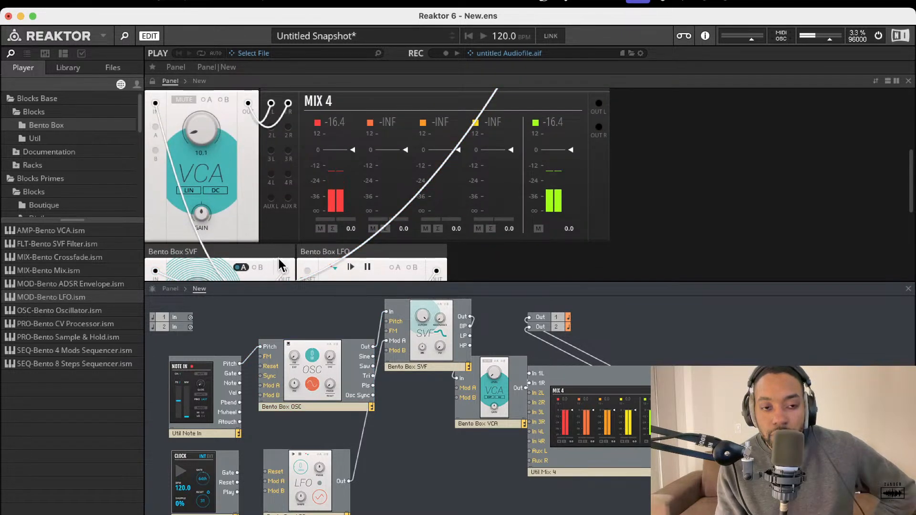
scroll(282, 266, down, 3)
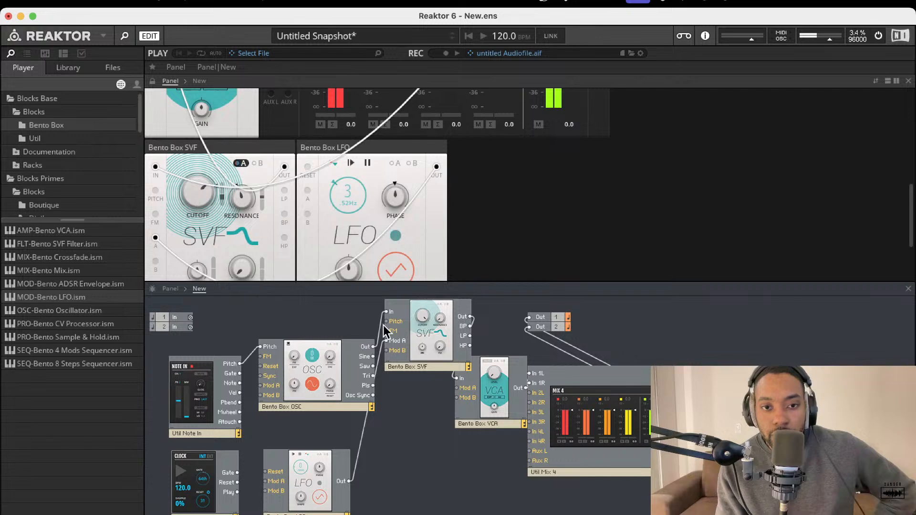
Try another waveform on the oscillator, and restore the sawtooth
scroll(477, 191, up, 6)
click(498, 176)
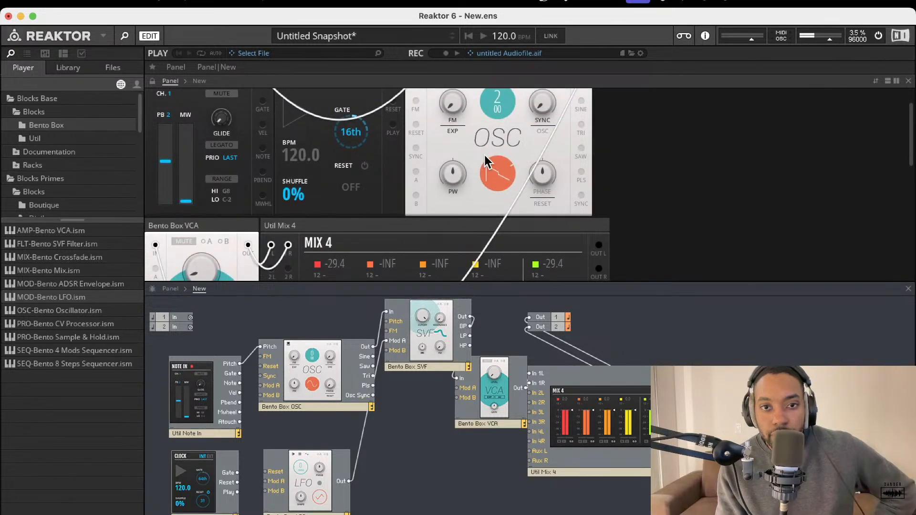
click(483, 172)
scroll(477, 191, down, 6)
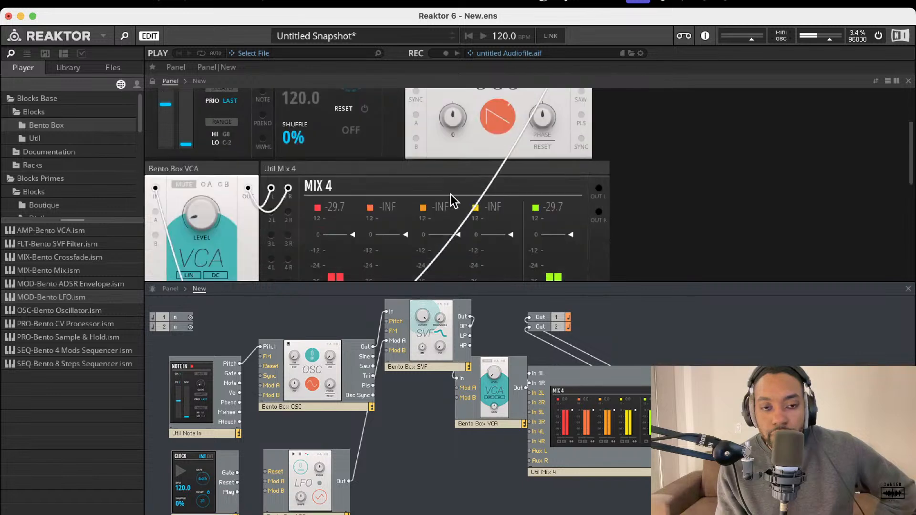
Shift the SVF and VCA blocks slightly closer to the OSC in the structure view, and set the VCA level to 22.3
click(414, 356)
drag(413, 358, 401, 361)
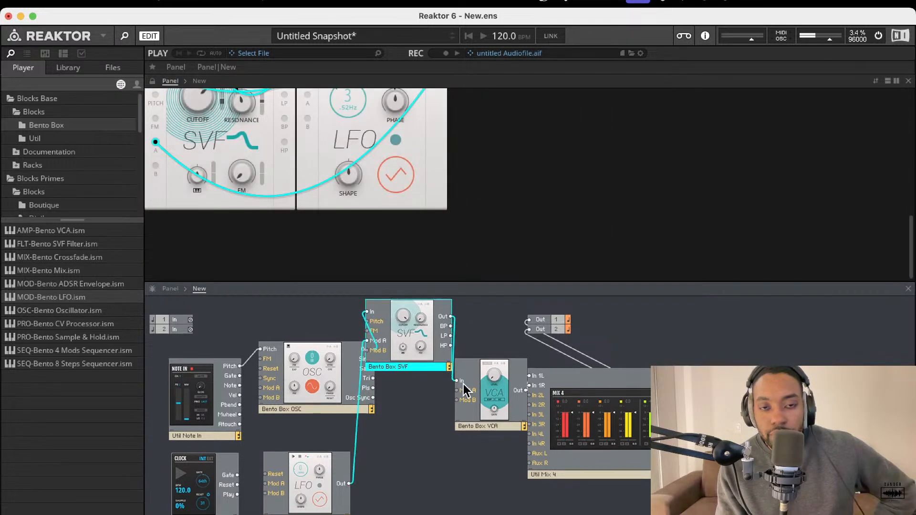
scroll(332, 215, up, 7)
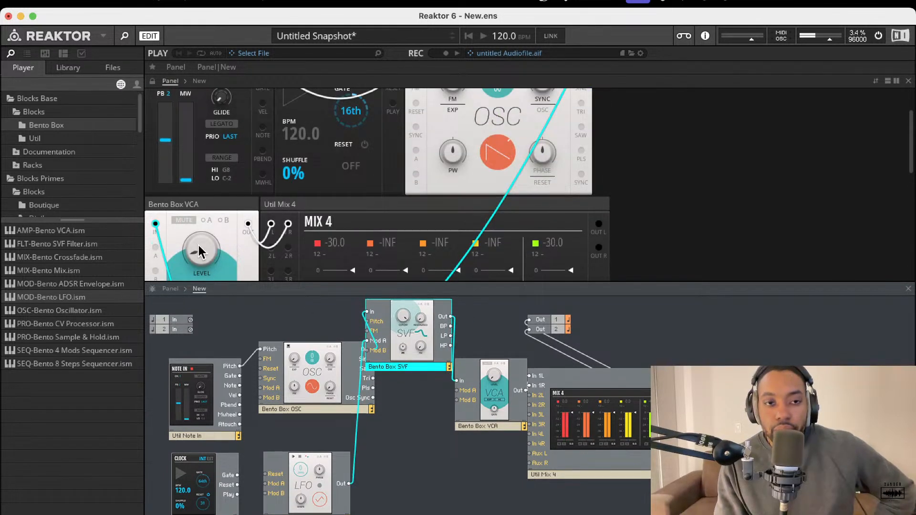
drag(198, 245, 195, 286)
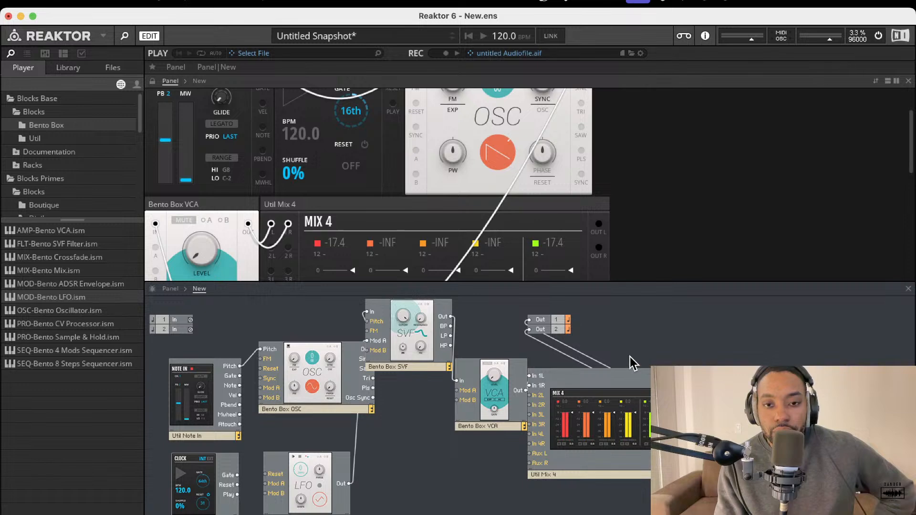
mouse_move(501, 395)
mouse_down()
mouse_move(469, 403)
mouse_move(490, 386)
mouse_up()
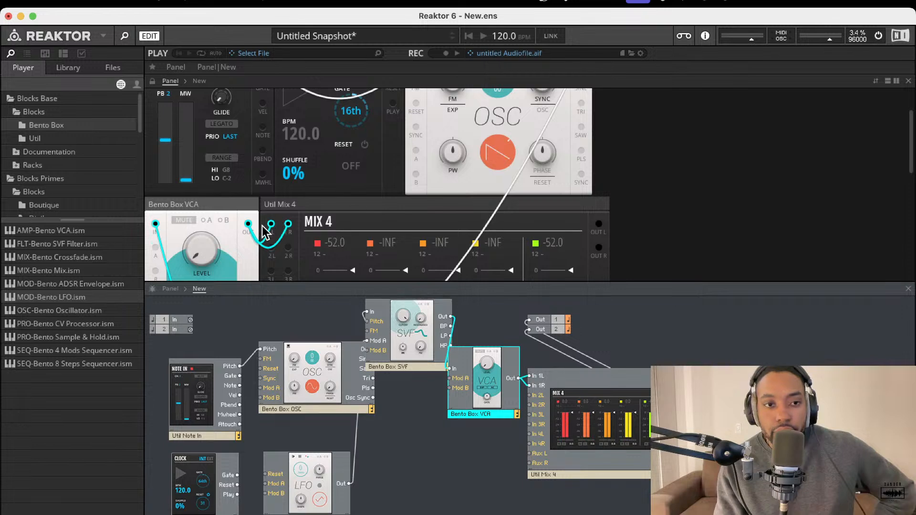
drag(202, 252, 208, 202)
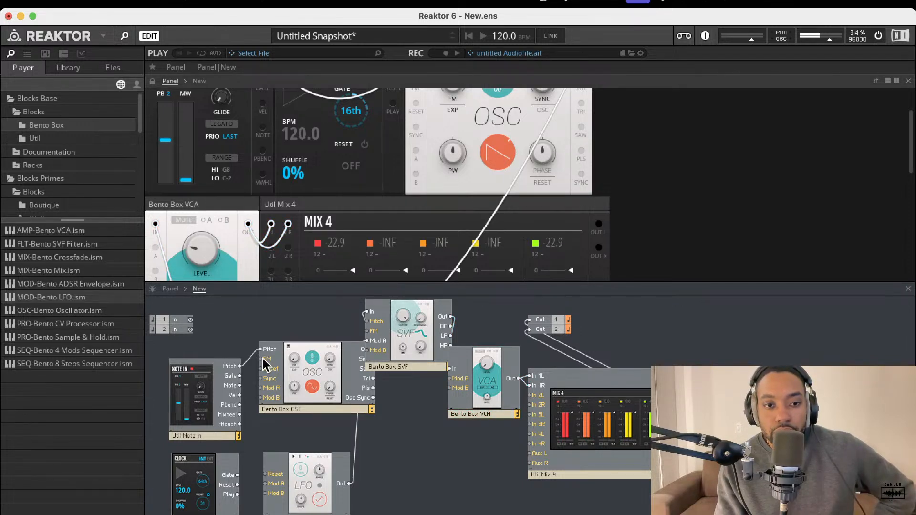
Try wiring the Clock's Gate output to the LFO's Reset input, and remove the wire
drag(266, 475, 237, 475)
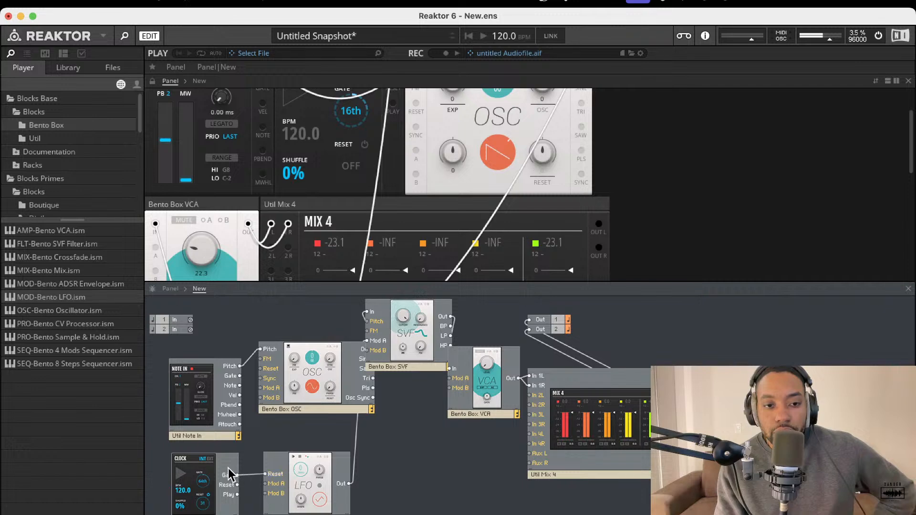
key(BackSpace)
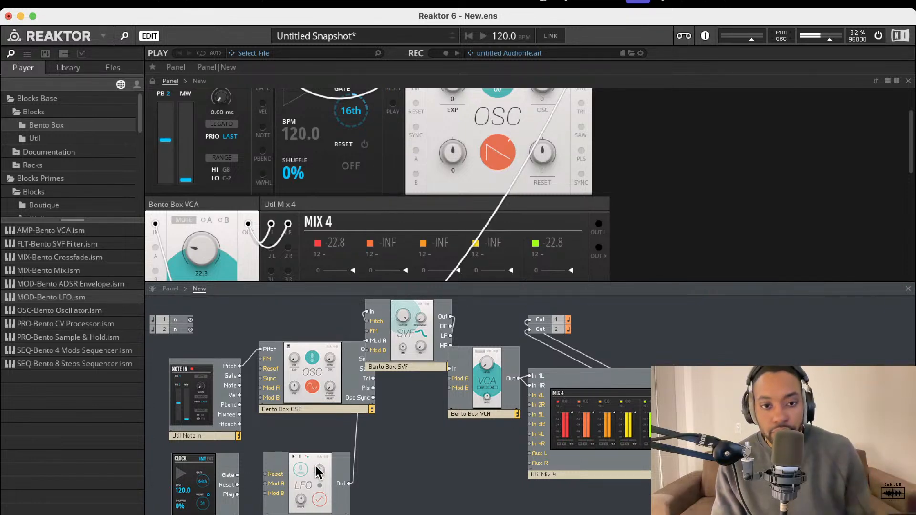
Move the LFO block slightly up and place the SVF block beside it, below the OSC and VCA blocks
drag(313, 479, 322, 463)
drag(403, 348, 422, 478)
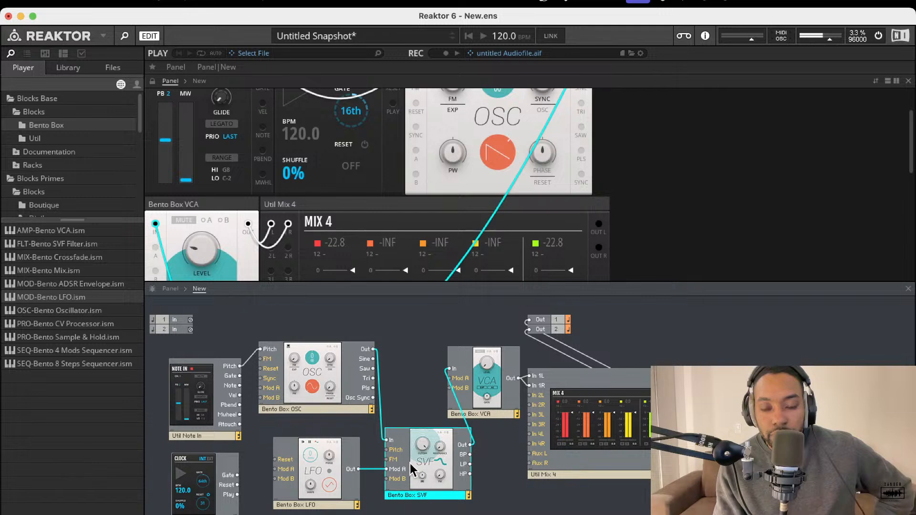
Try an LFO phase of 180, and restore the default phase
scroll(334, 215, up, 2)
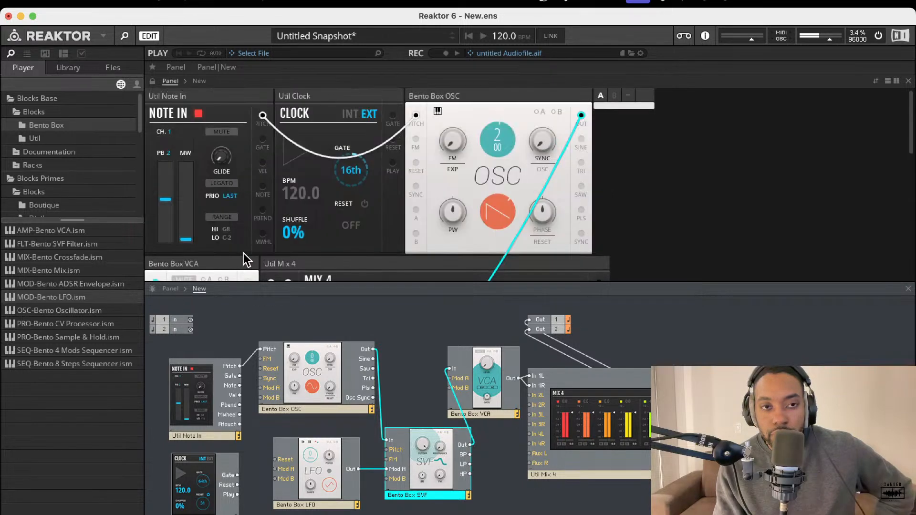
scroll(247, 260, down, 6)
scroll(202, 128, up, 1)
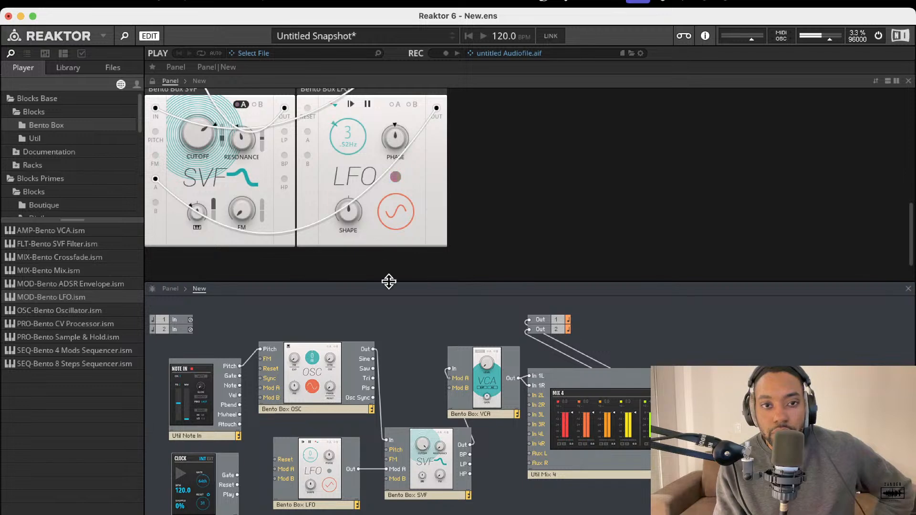
drag(398, 143, 382, 188)
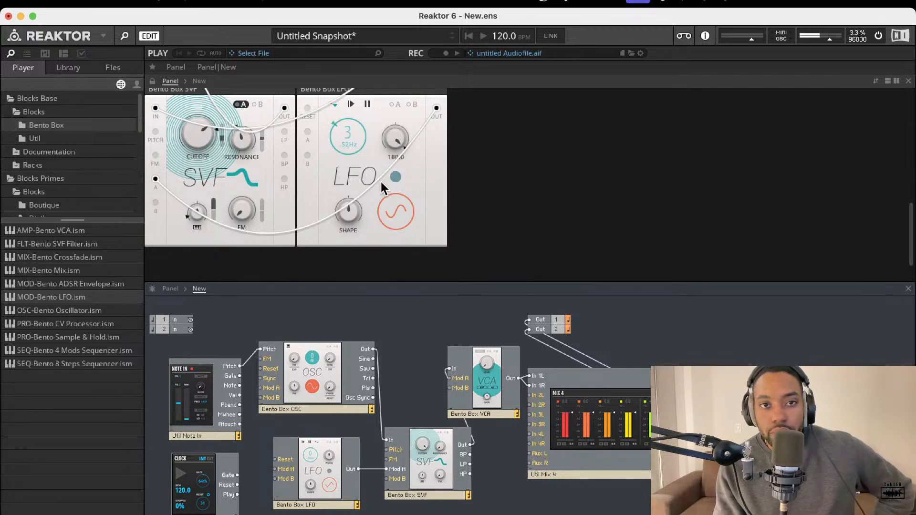
click(334, 104)
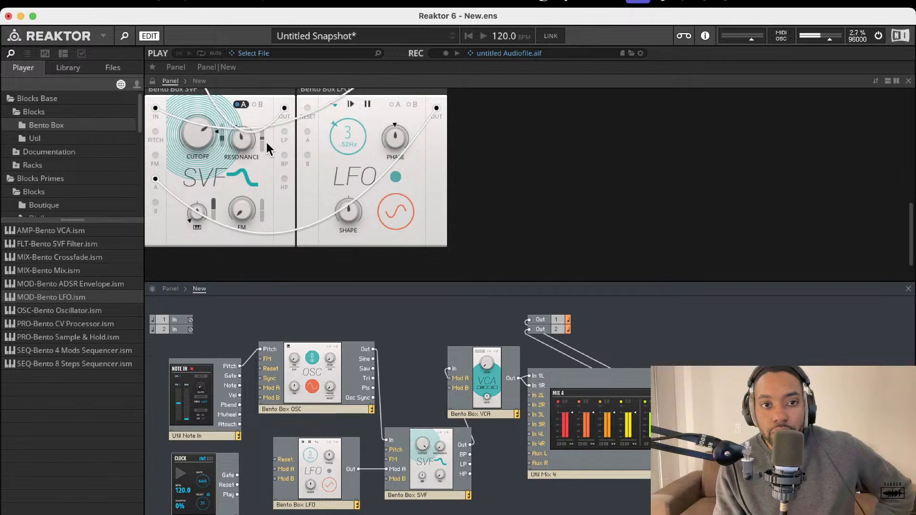
Try the LFO shape control and reset it to 0, and set the LFO rate to 0.30 Hz
drag(346, 222, 341, 205)
double_click(349, 221)
drag(335, 136, 327, 227)
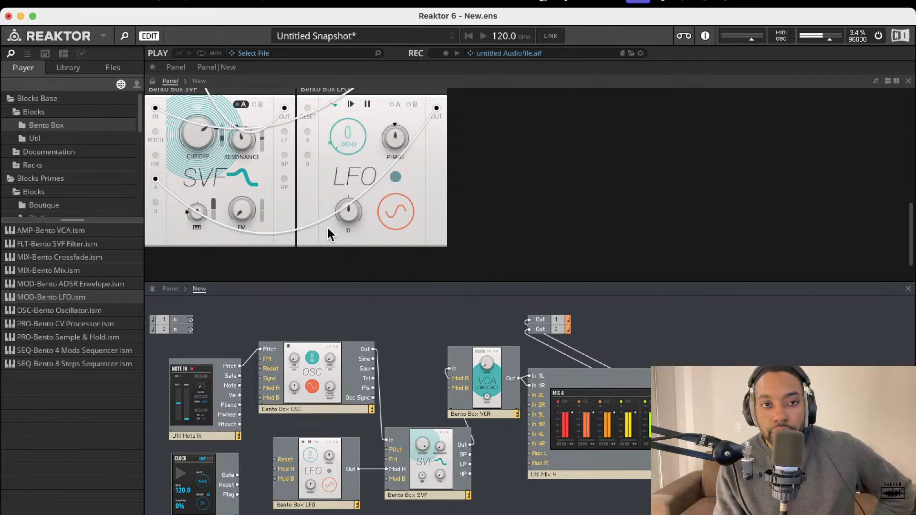
drag(339, 38, 361, 165)
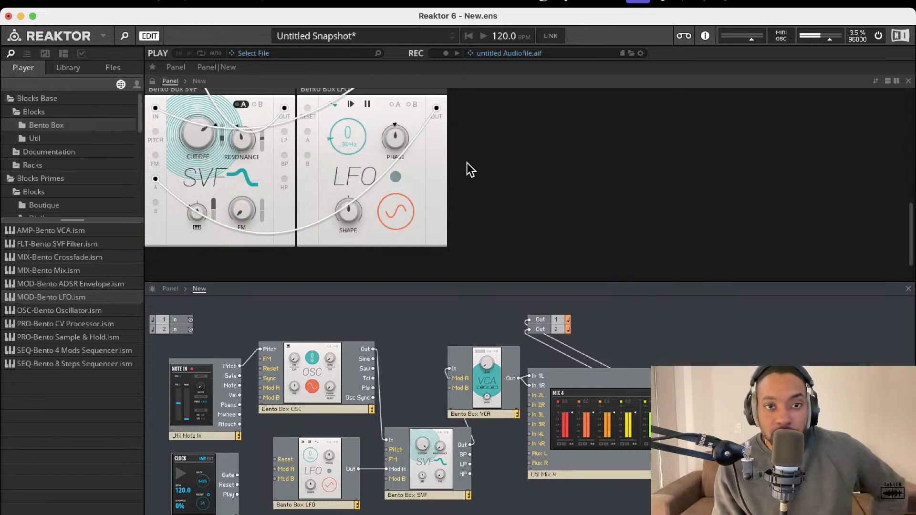
Duplicate the OSC block, place the copy below the LFO block, and shift the LFO up to make room
scroll(467, 164, up, 3)
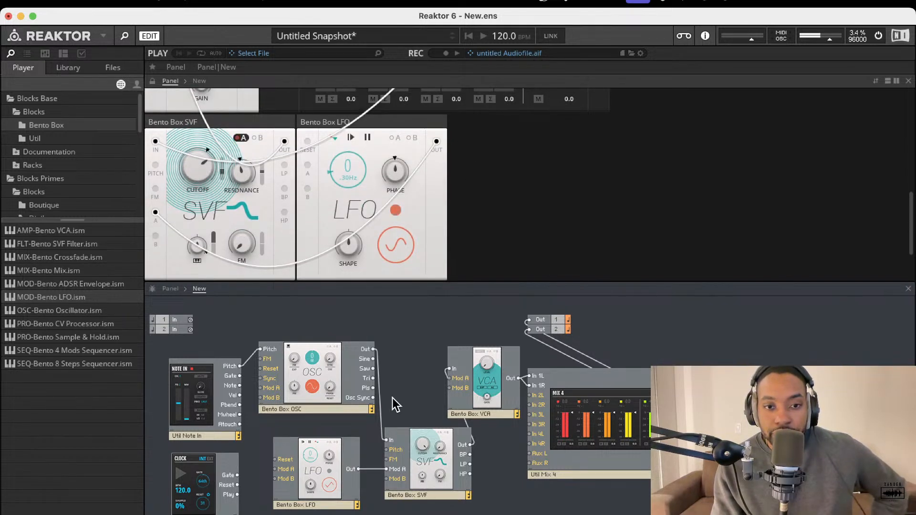
click(314, 372)
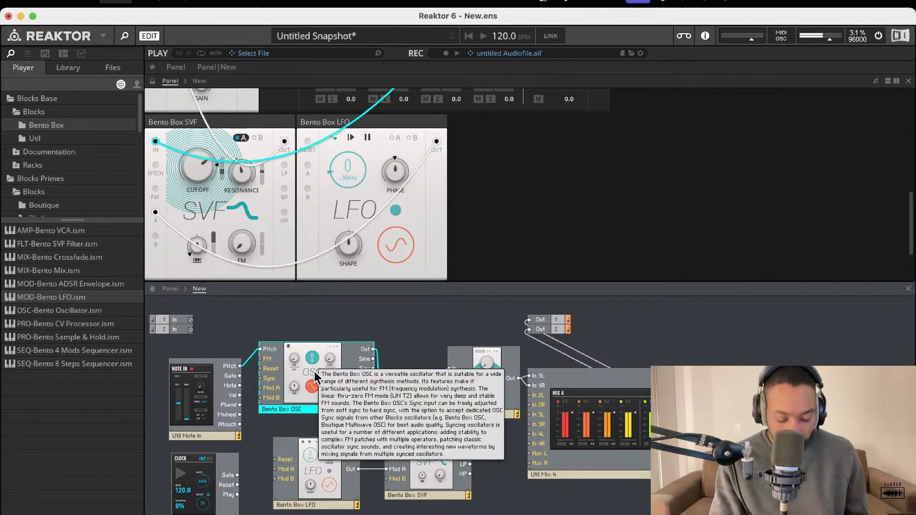
key(super+d)
drag(351, 418, 352, 514)
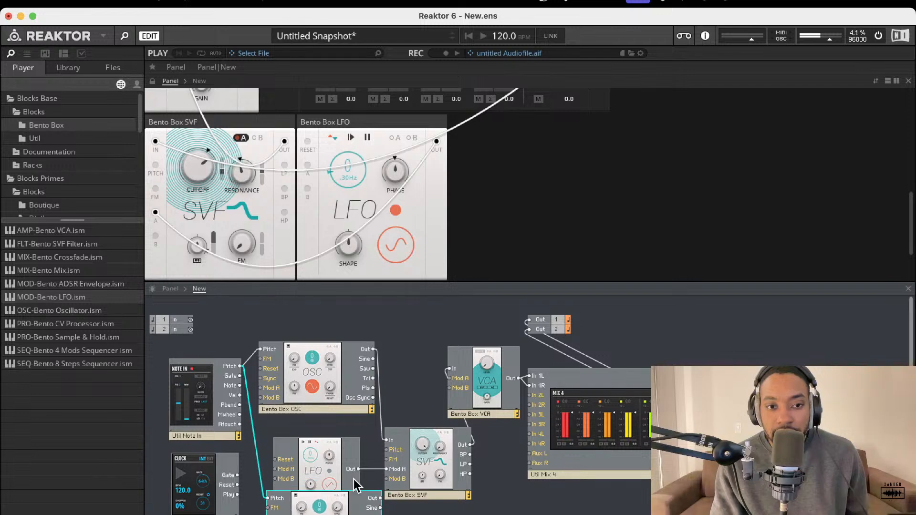
drag(354, 479, 355, 457)
Connect the duplicated oscillator's output to mixer inputs 2L and 2R, and lower the main output level
drag(377, 497, 533, 394)
drag(380, 502, 532, 404)
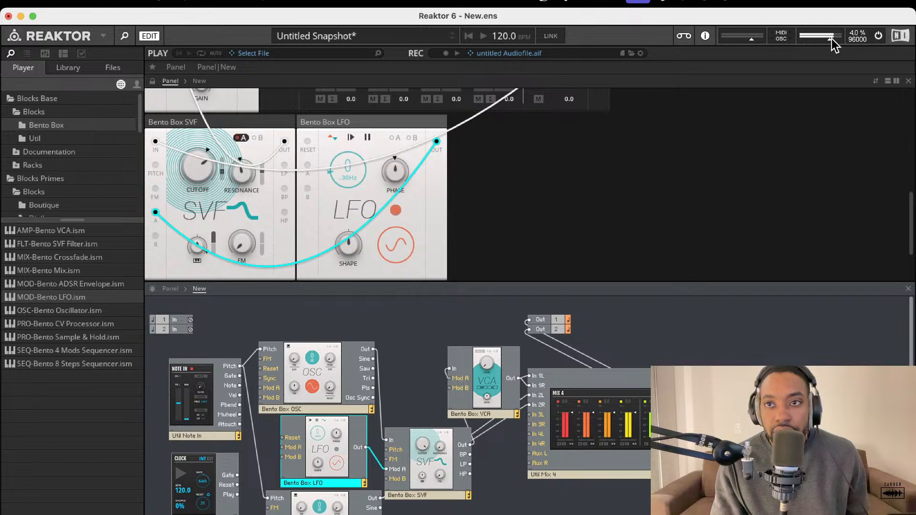
drag(830, 37, 820, 38)
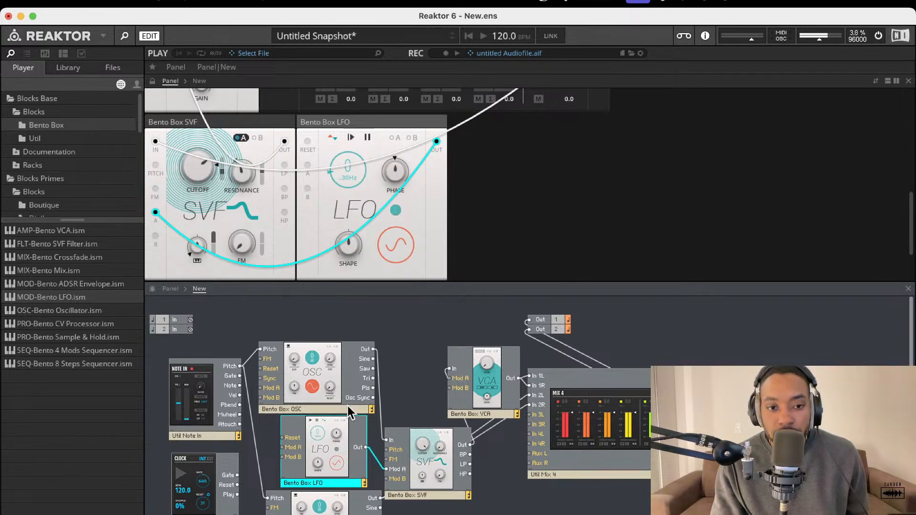
Rename the upper oscillator block in the structure as Bento Box OSC 1
scroll(349, 401, down, 1)
click(300, 395)
click(301, 396)
text(1)
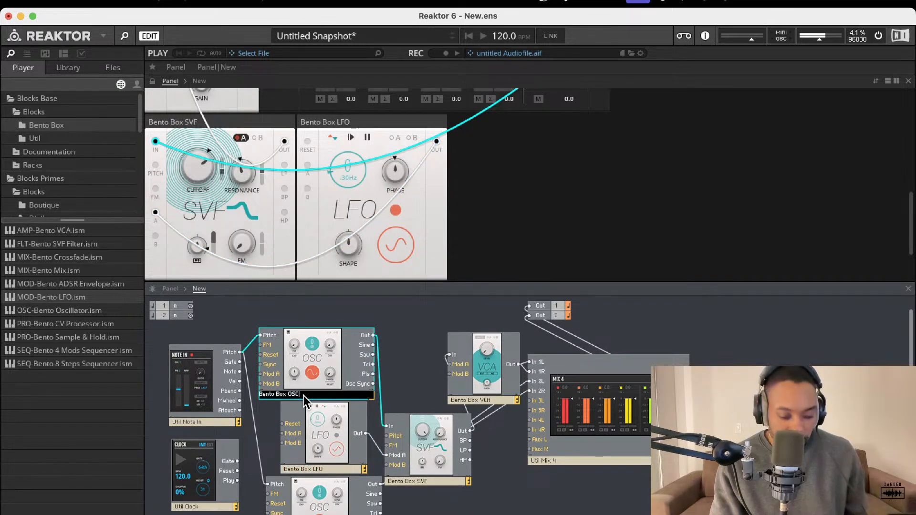
click(441, 490)
Rename the duplicated oscillator block below the LFO as Bento Box OSC 1
double_click(319, 514)
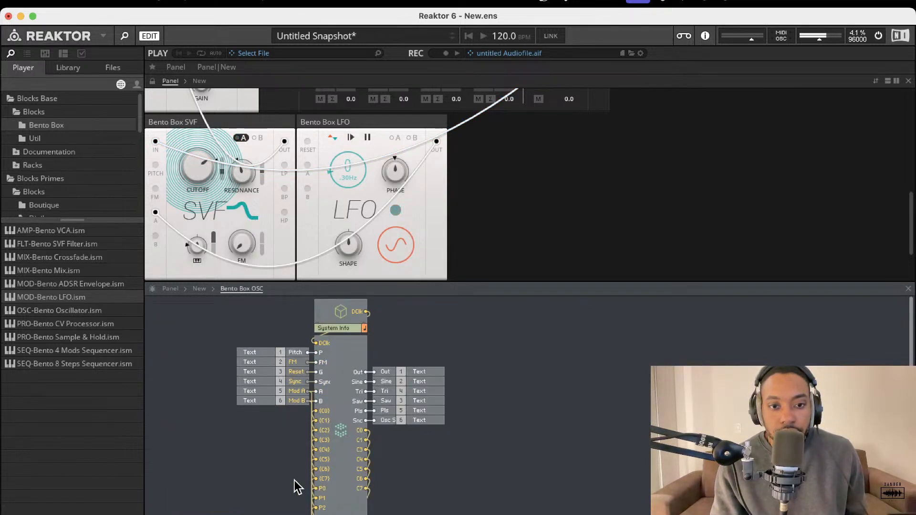
click(200, 289)
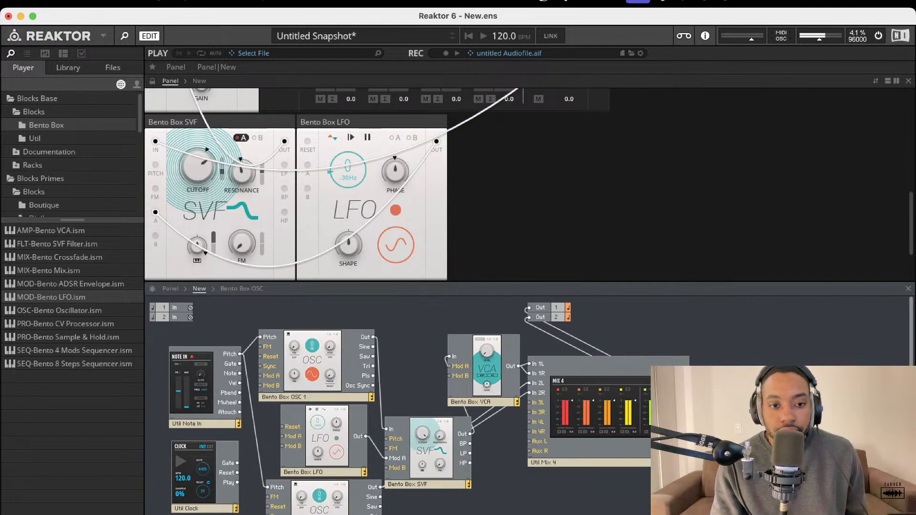
click(319, 506)
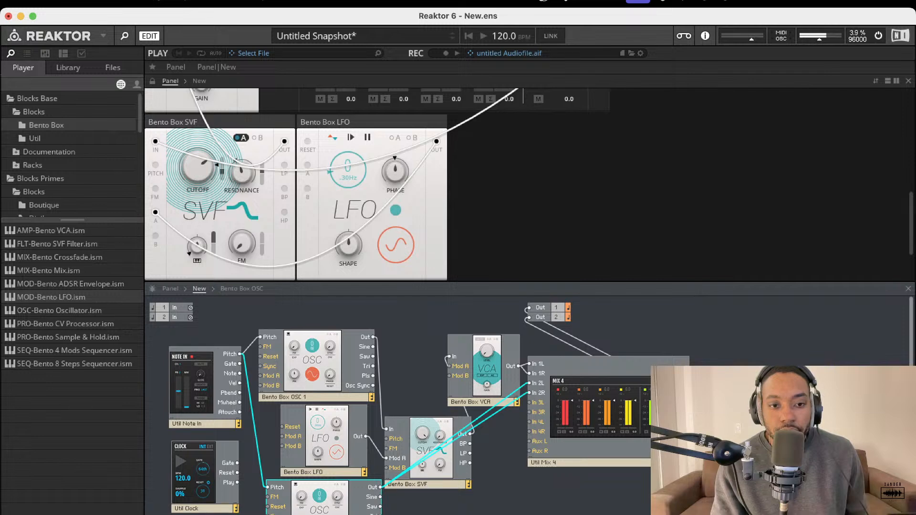
click(442, 351)
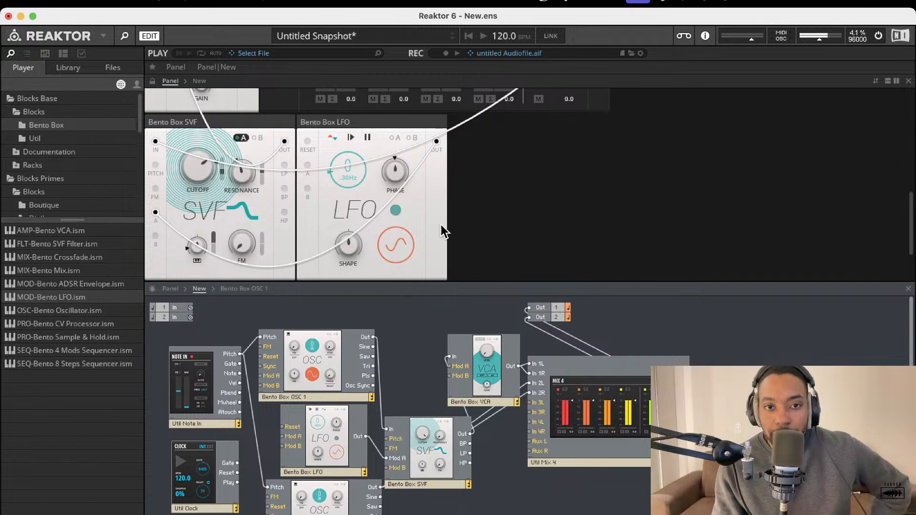
Lower the VCA level and set the second mixer channel's fader to -12.4
scroll(441, 225, up, 5)
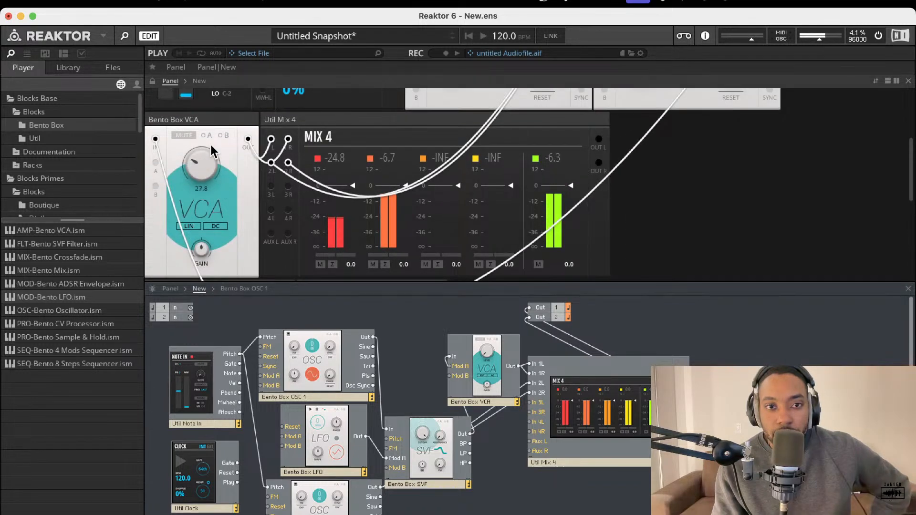
drag(212, 152, 297, 183)
drag(408, 185, 410, 214)
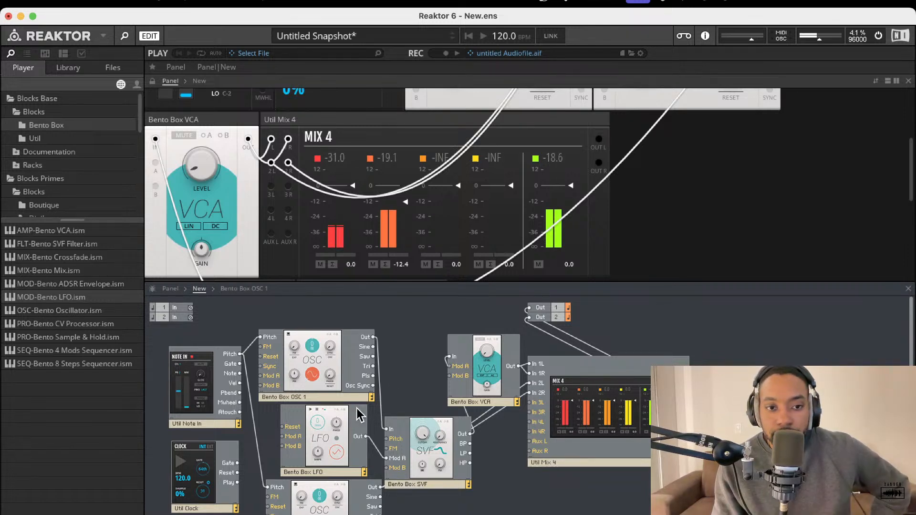
Delete the cable from the LFO output to the SVF's Mod A input and reconnect the same two ports
click(333, 437)
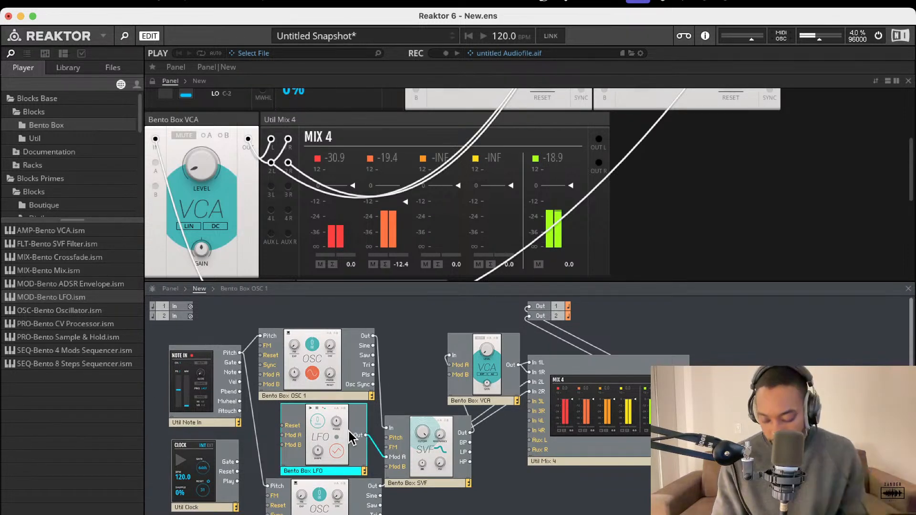
click(381, 448)
click(377, 448)
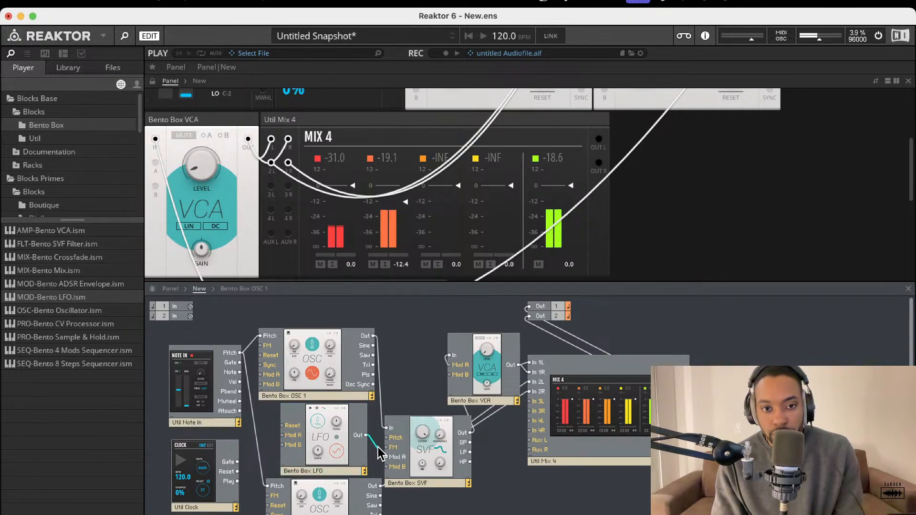
key(Delete)
drag(364, 435, 386, 457)
Try running the Clock block on its internal source, and return it to external
scroll(416, 272, up, 5)
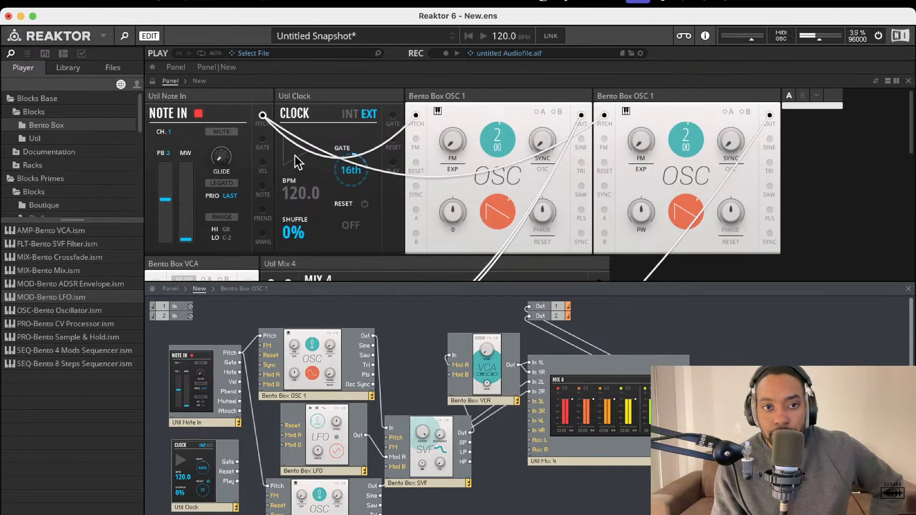
click(349, 114)
click(302, 157)
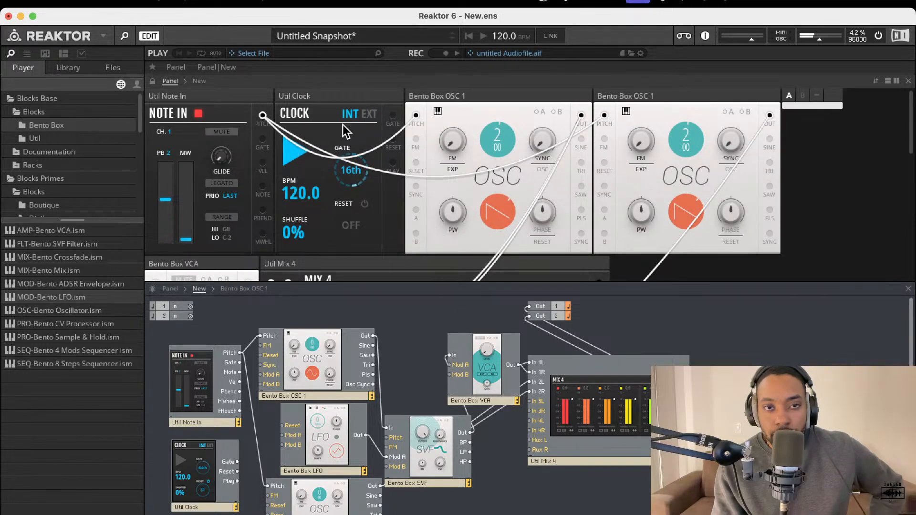
click(361, 116)
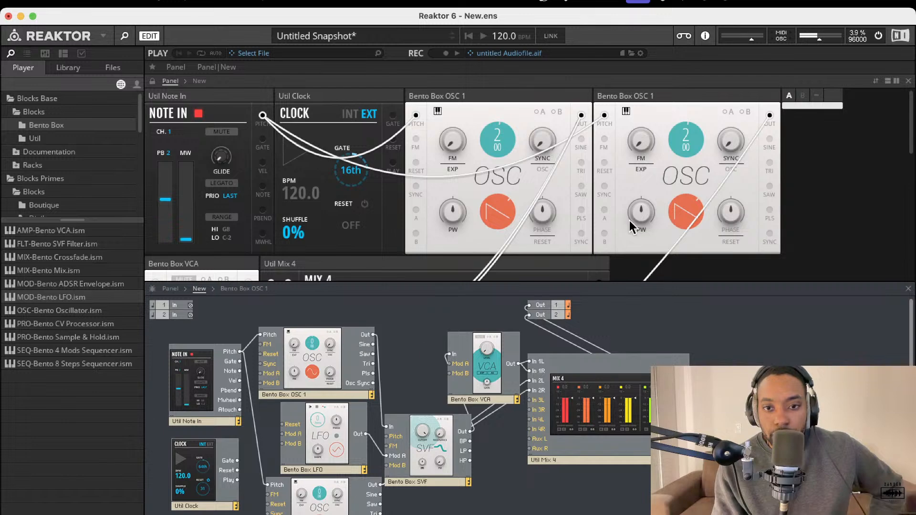
Set the SVF filter's cutoff to 233 Hz
scroll(554, 199, down, 10)
scroll(552, 200, up, 1)
scroll(552, 201, up, 8)
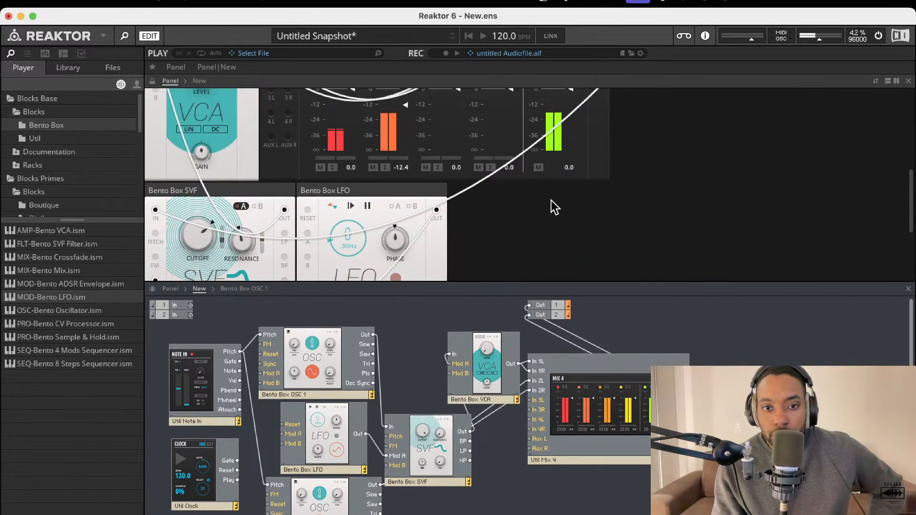
drag(203, 267, 210, 197)
scroll(250, 184, down, 8)
scroll(218, 108, up, 1)
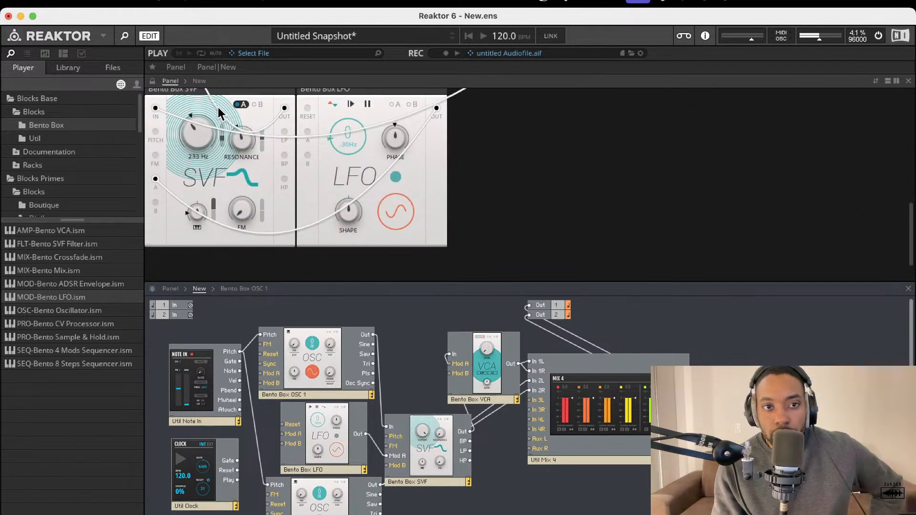
scroll(239, 104, up, 1)
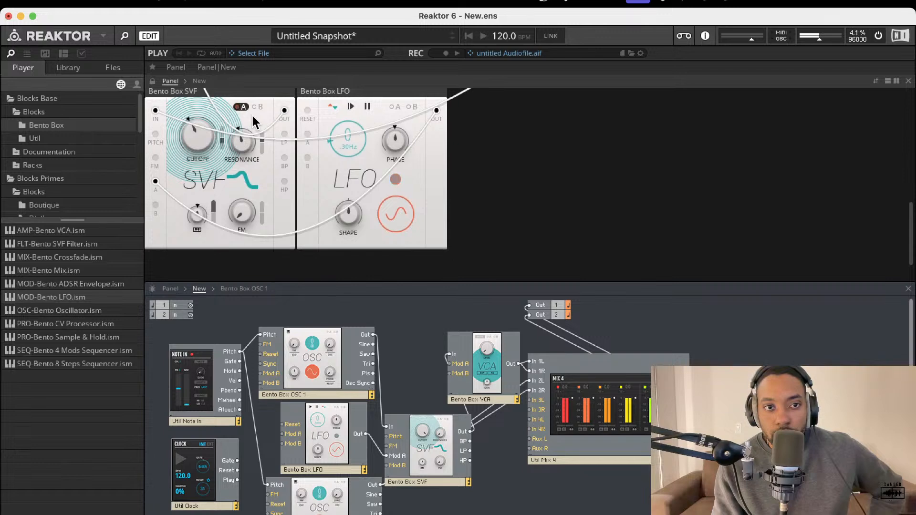
Remove the A modulation amount from the SVF's key-tracking knob and switch off audio processing
scroll(222, 198, up, 1)
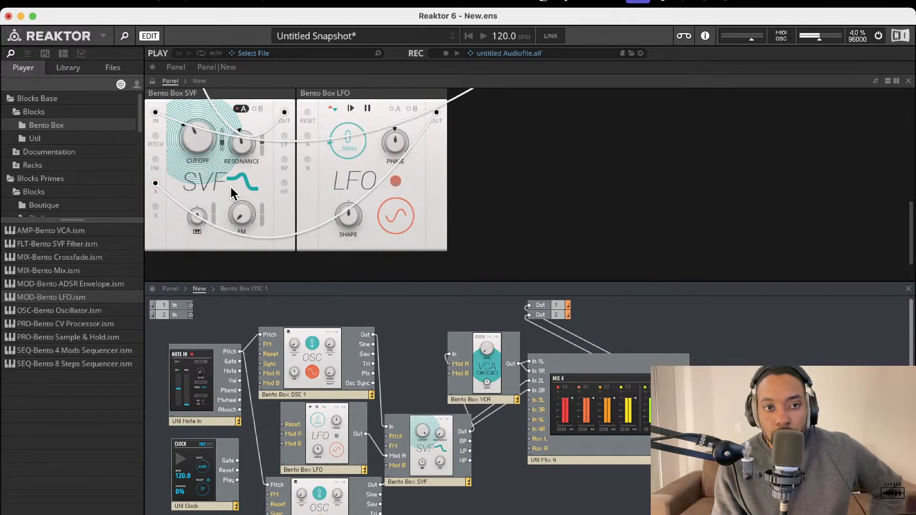
scroll(232, 186, up, 1)
scroll(234, 184, down, 1)
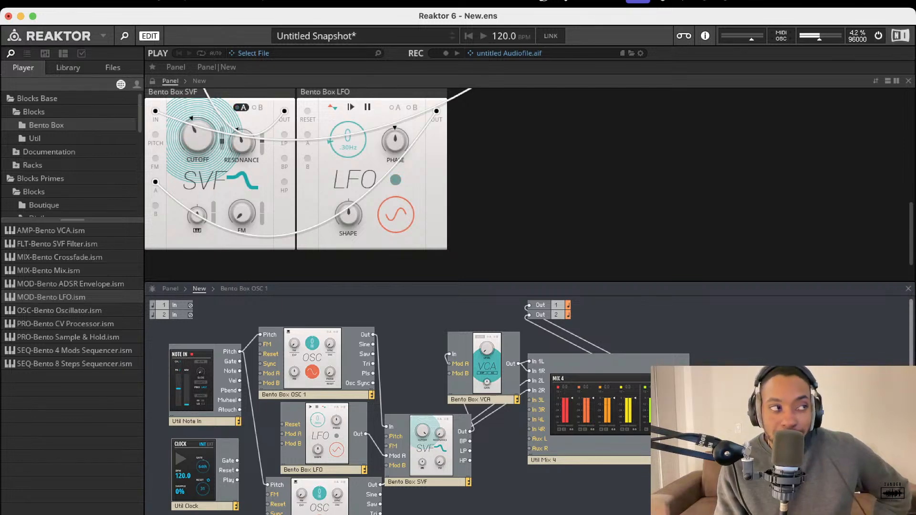
click(878, 36)
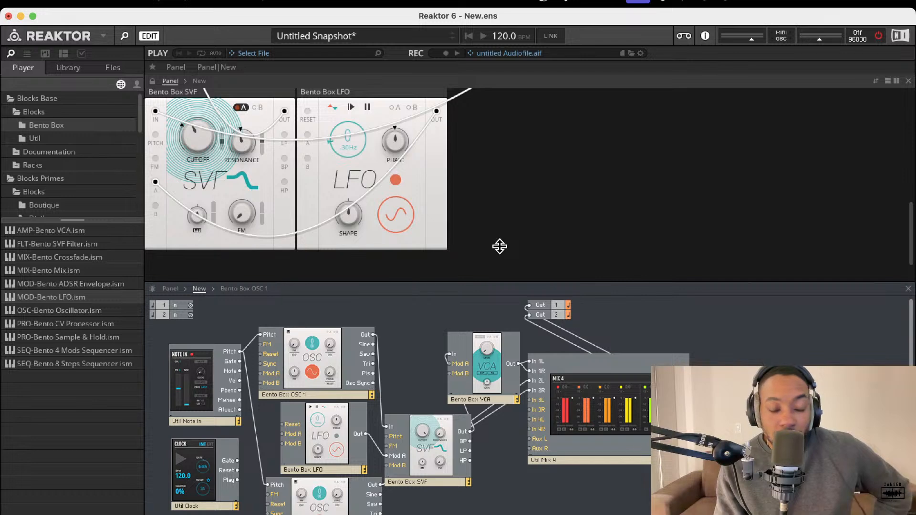